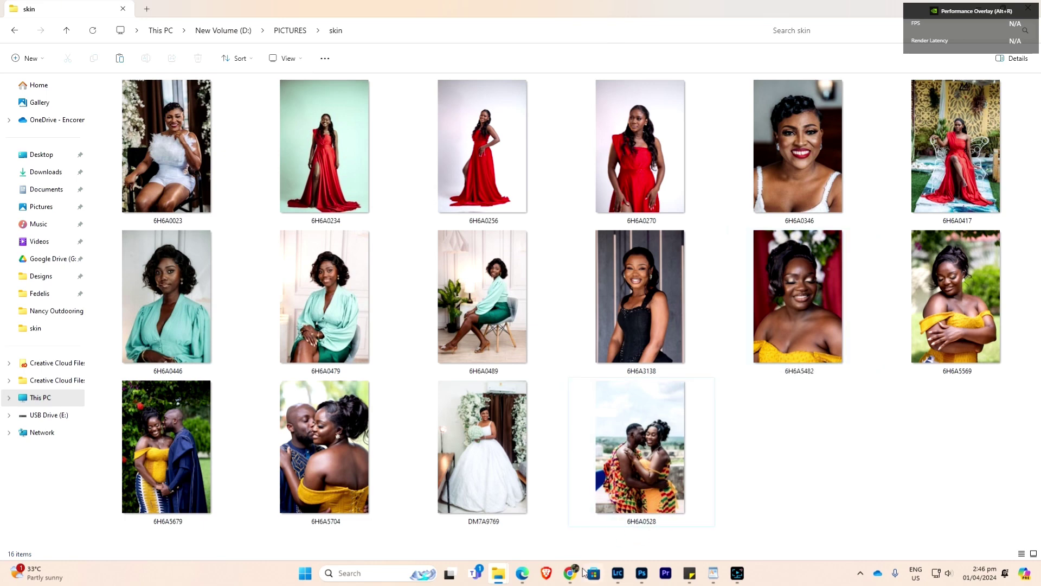
Step: Switch to Chrome and review SkinFiner's license and bundle prices, plus its download page on Get Into PC
mouse_move(578, 571)
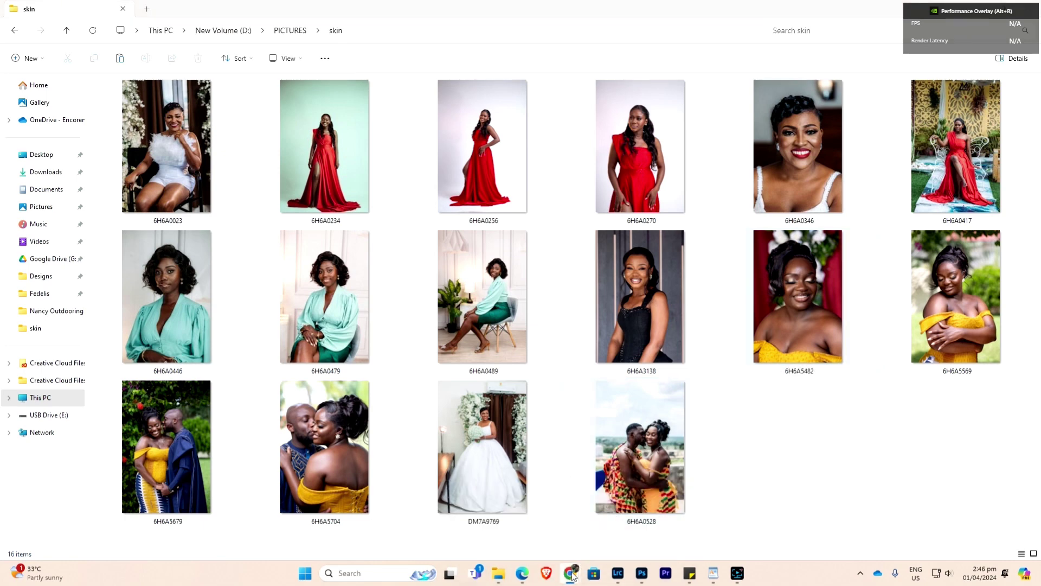
left_click(531, 529)
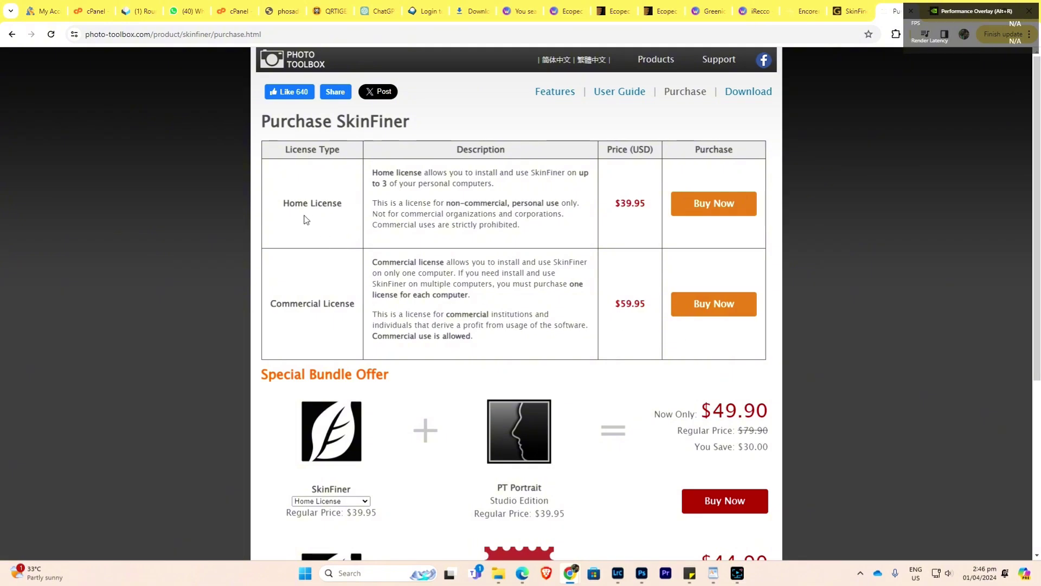
left_click_drag(283, 203, 303, 203)
scroll(455, 202, "down", 1)
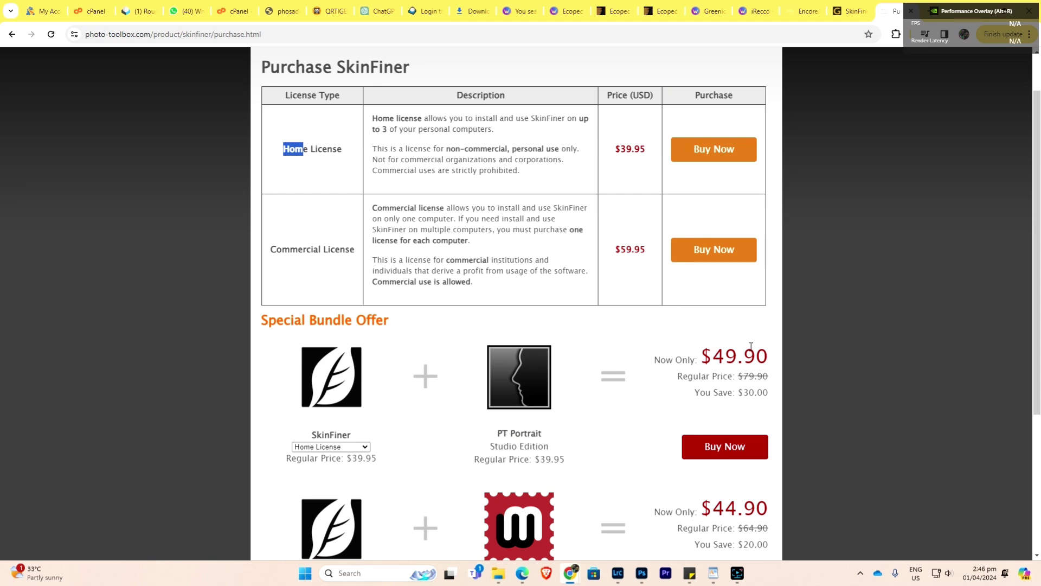
left_click_drag(755, 356, 725, 356)
scroll(700, 369, "up", 1)
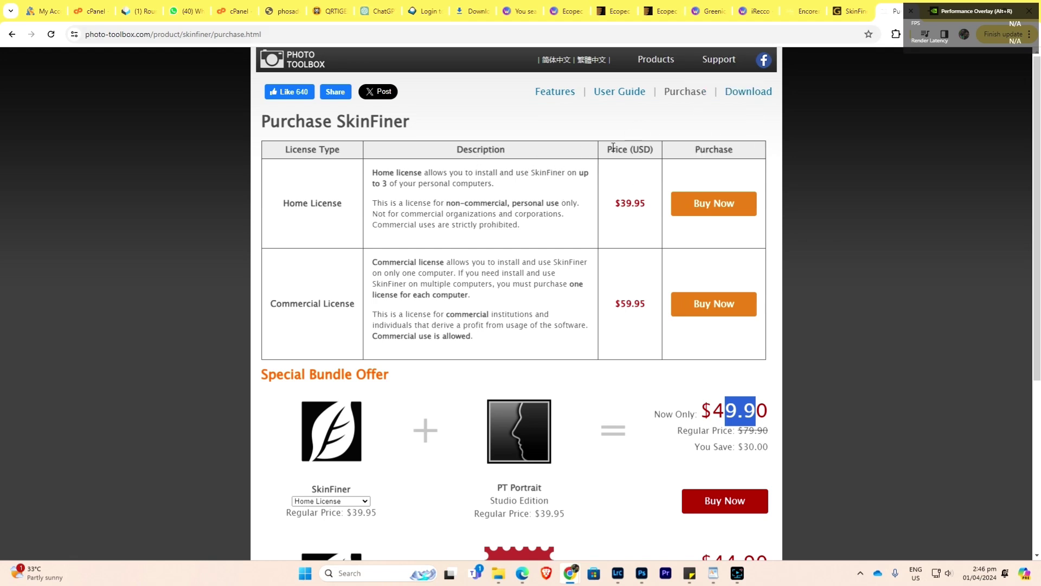
left_click(851, 11)
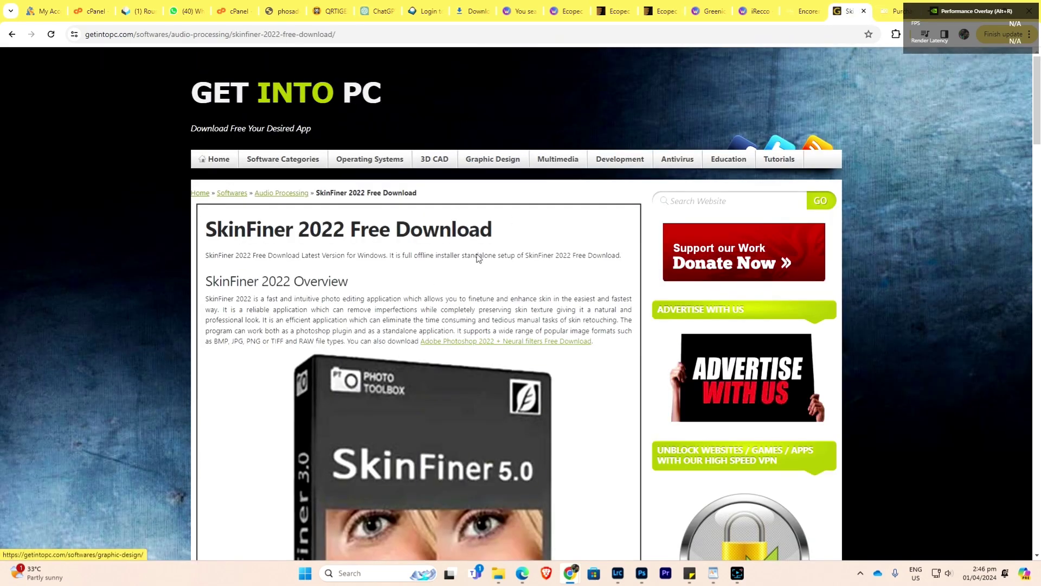
scroll(240, 277, "down", 1)
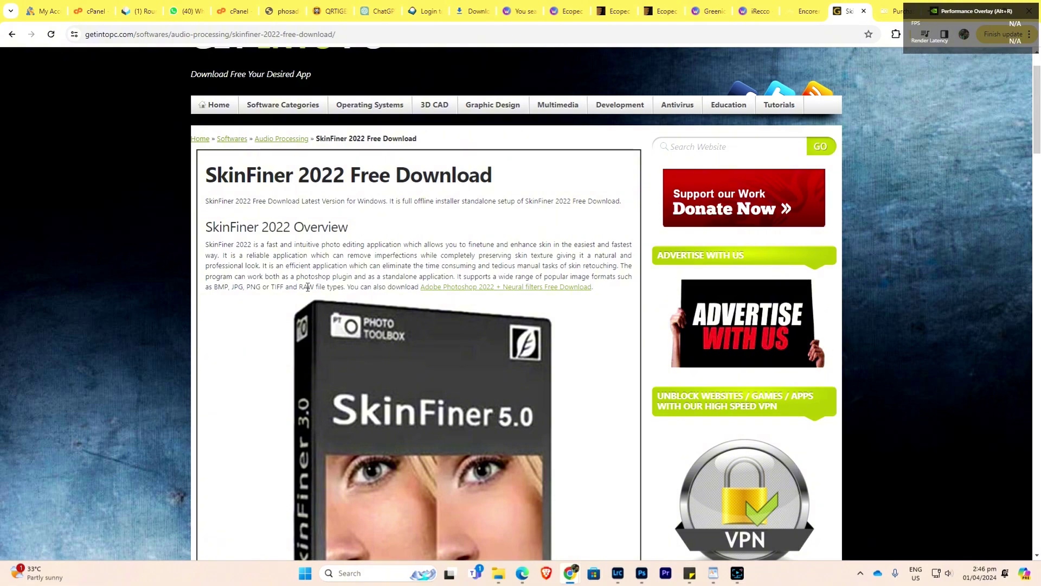
Step: Switch to Photoshop and check that the Photo-Toolbox plugin is listed among the installed filters
left_click(642, 573)
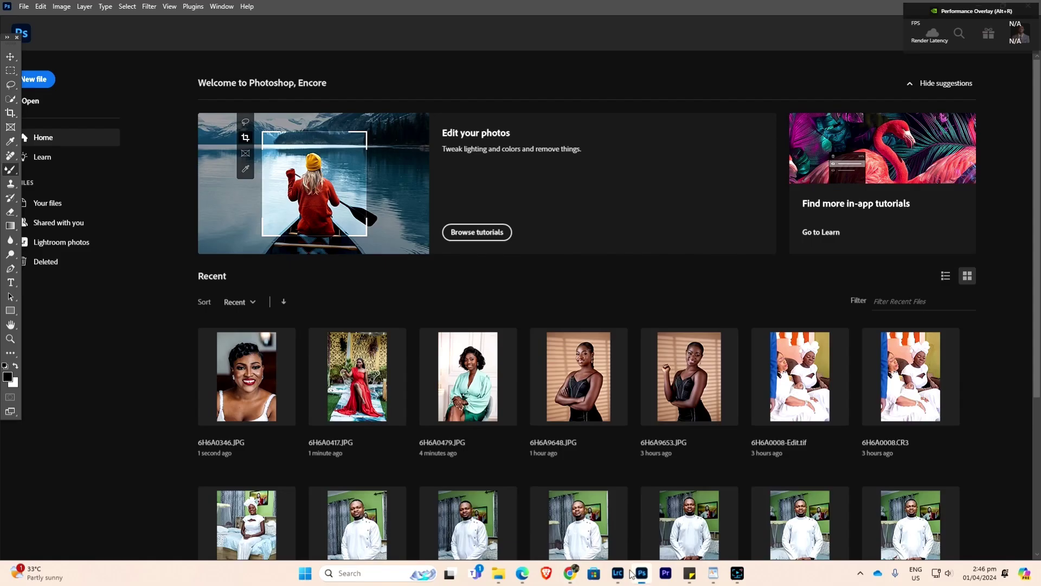
left_click(150, 7)
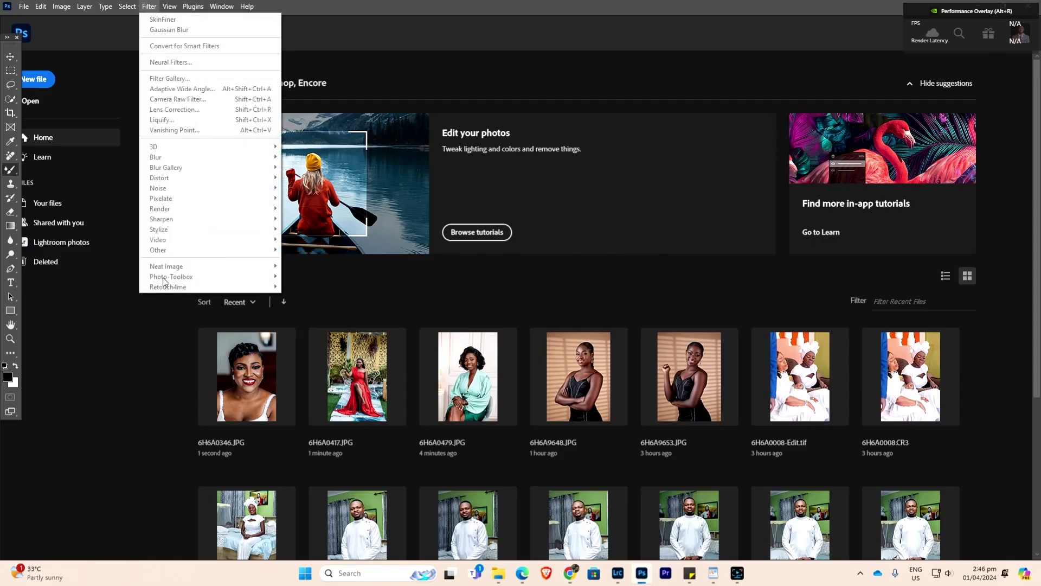
left_click(410, 275)
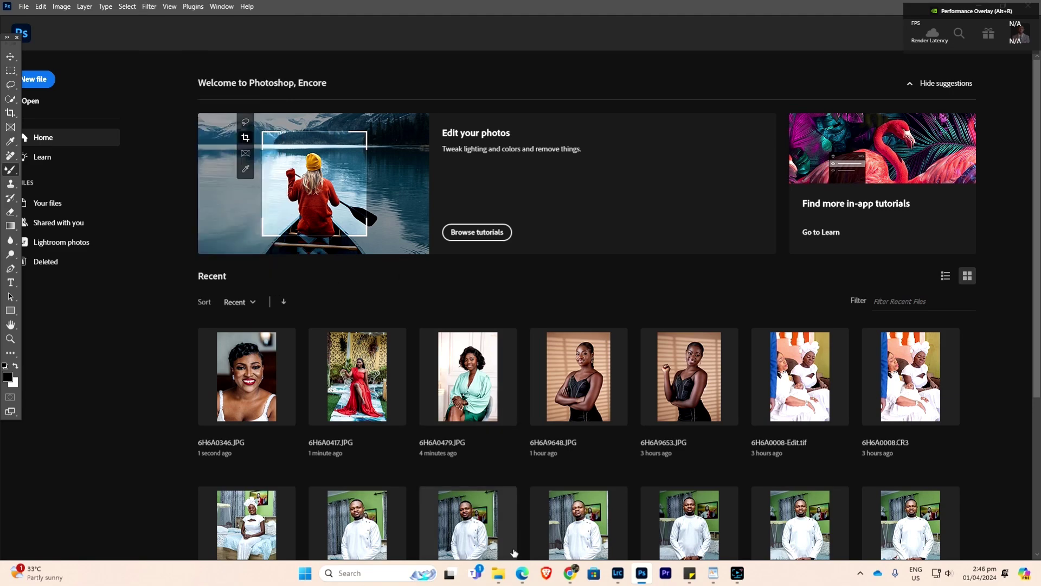
Step: Open the photo 6H6A0479 from the skin folder in Photoshop
mouse_move(499, 573)
left_click(464, 512)
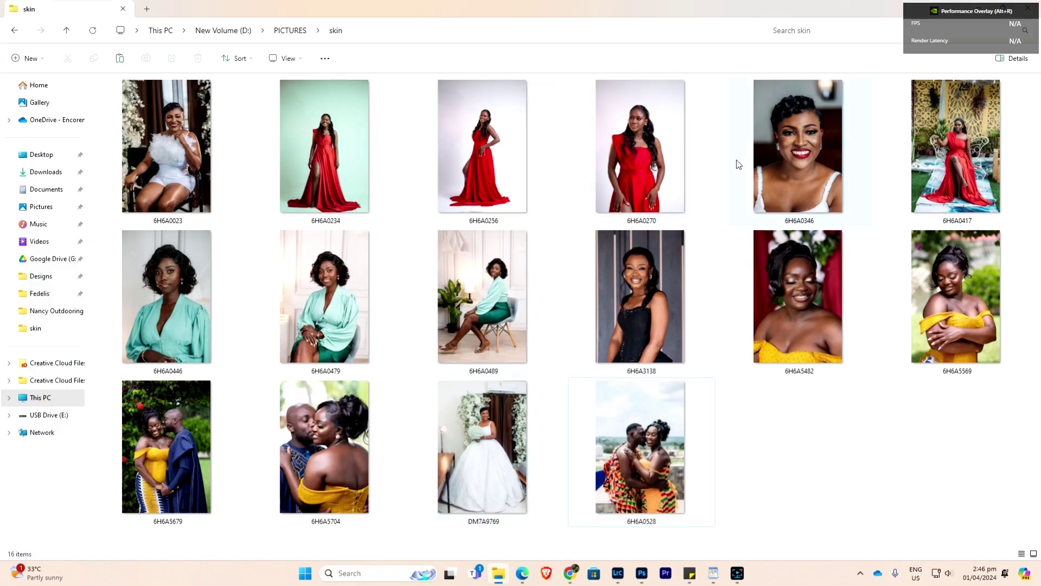
left_click(336, 301)
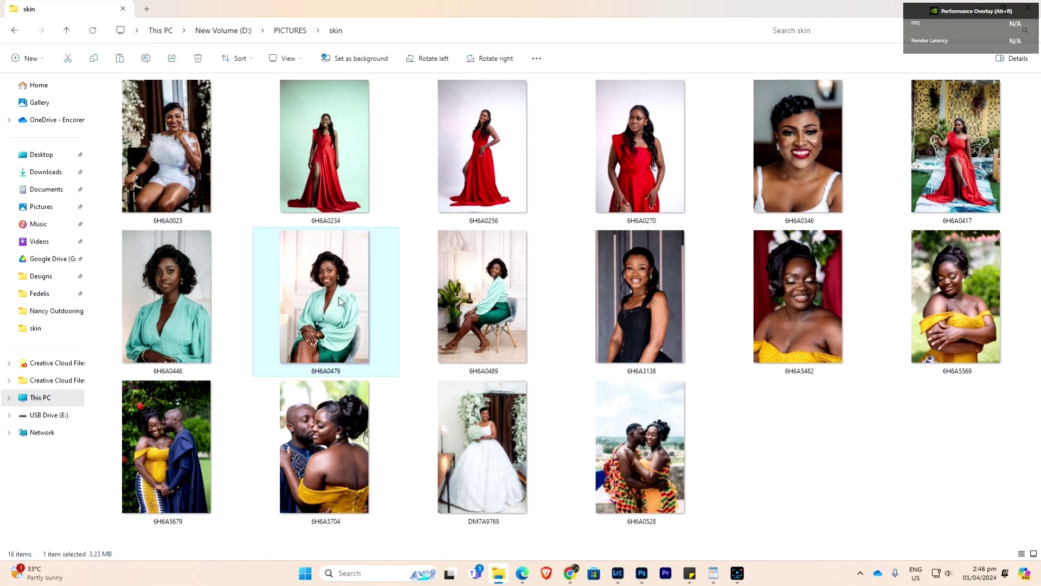
left_click(500, 301)
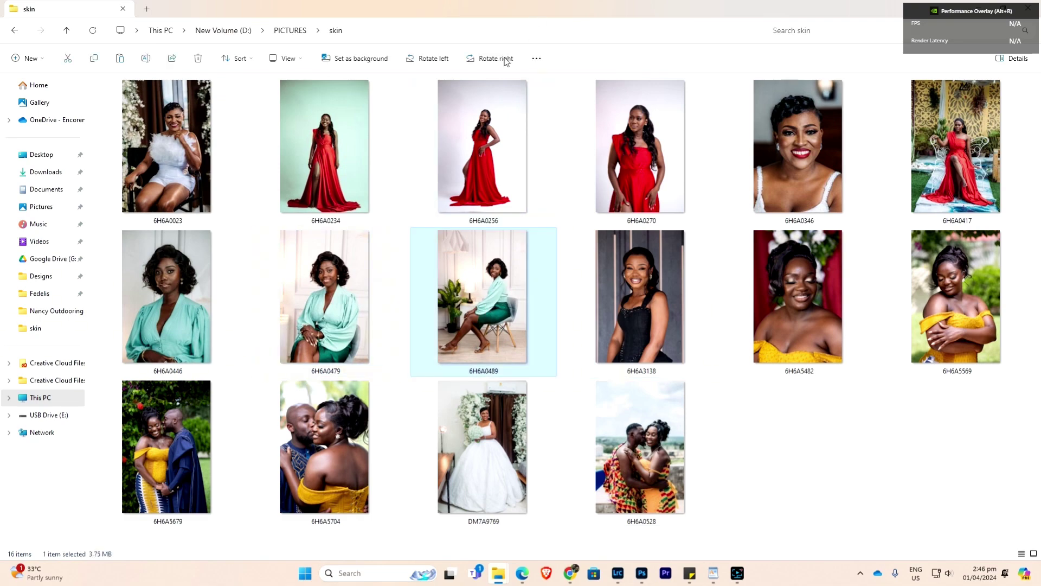
left_click(344, 295)
double_click(463, 4)
scroll(715, 278, "down", 5)
scroll(714, 278, "up", 3)
scroll(713, 277, "up", 2)
left_click_drag(715, 299, 315, 282)
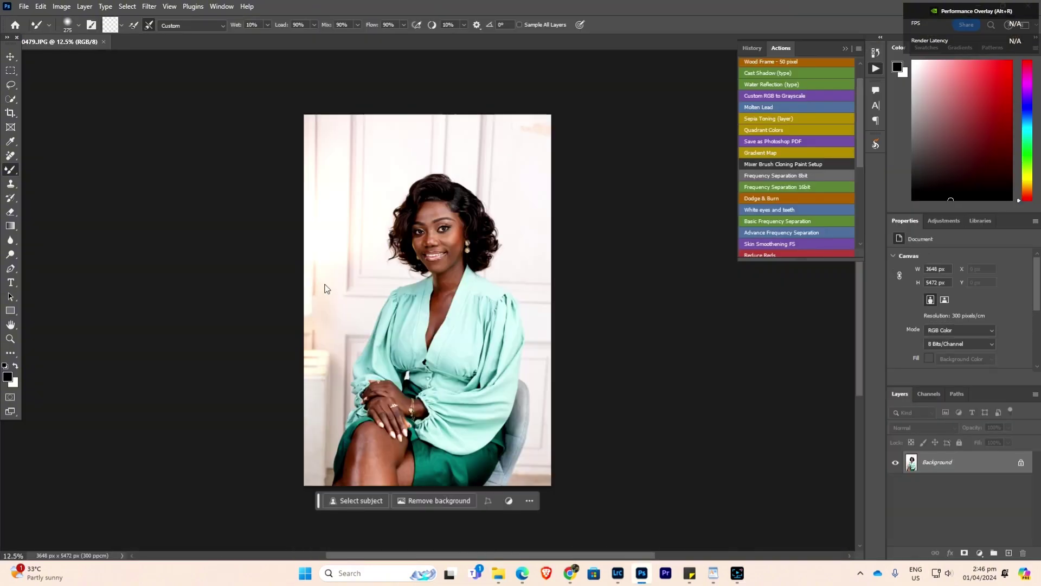
Step: Remove the small blemishes on the woman's cheek with the Spot Healing Brush at size 25
left_click(10, 339)
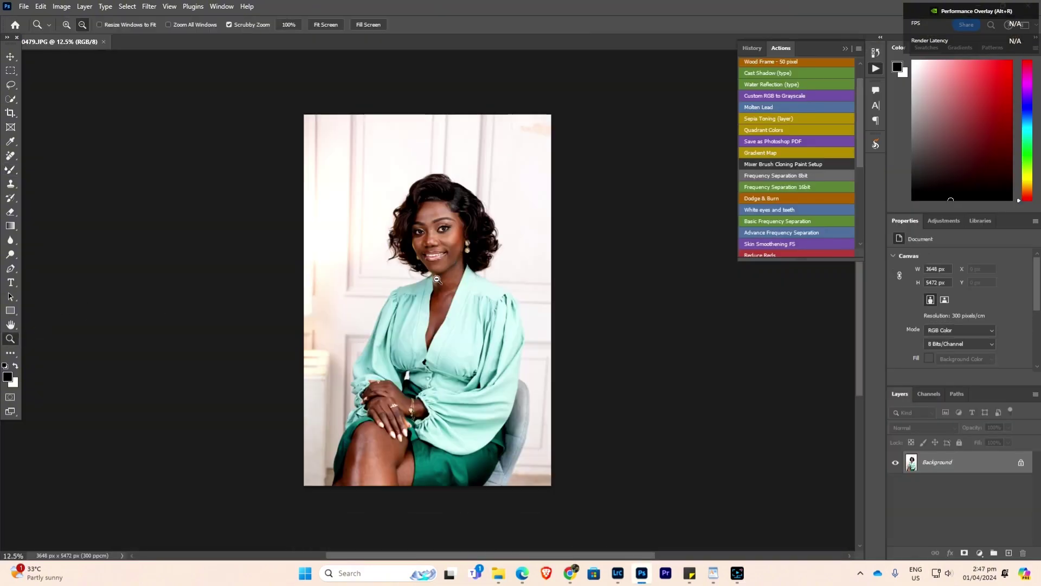
scroll(438, 279, "up", 5)
scroll(591, 191, "down", 4)
scroll(591, 191, "up", 3)
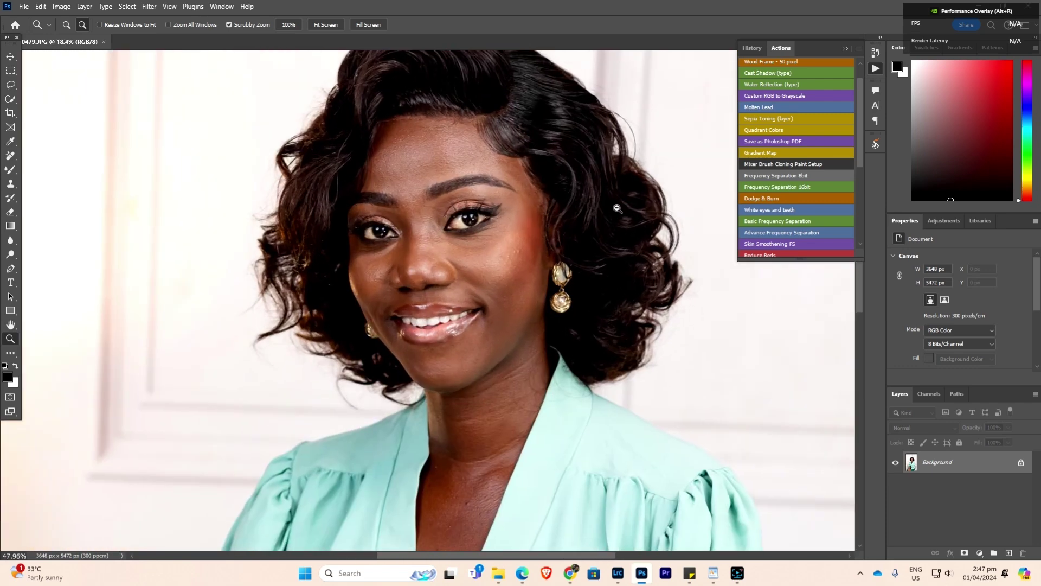
left_click(12, 157)
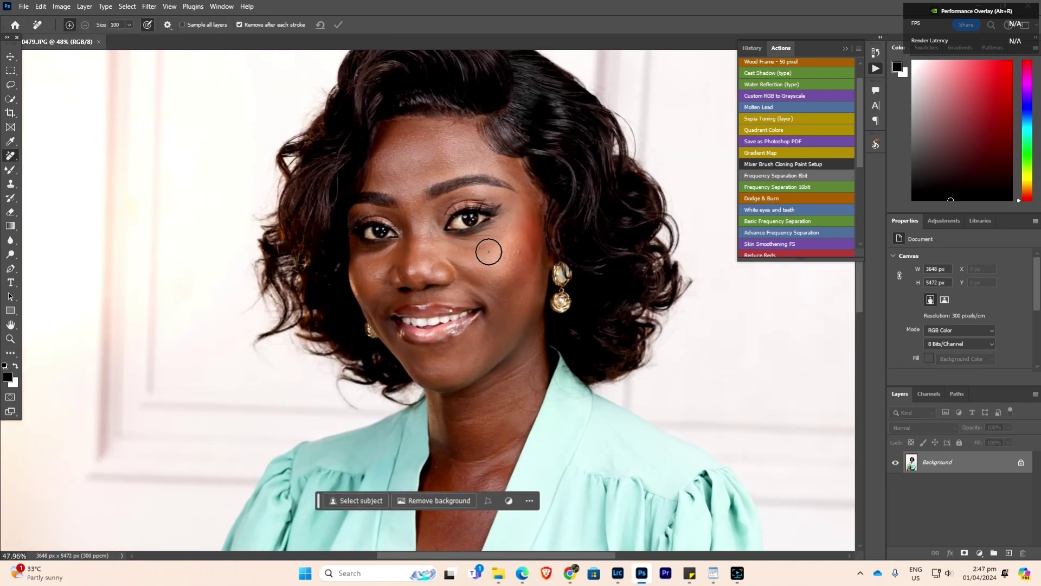
left_click(81, 156)
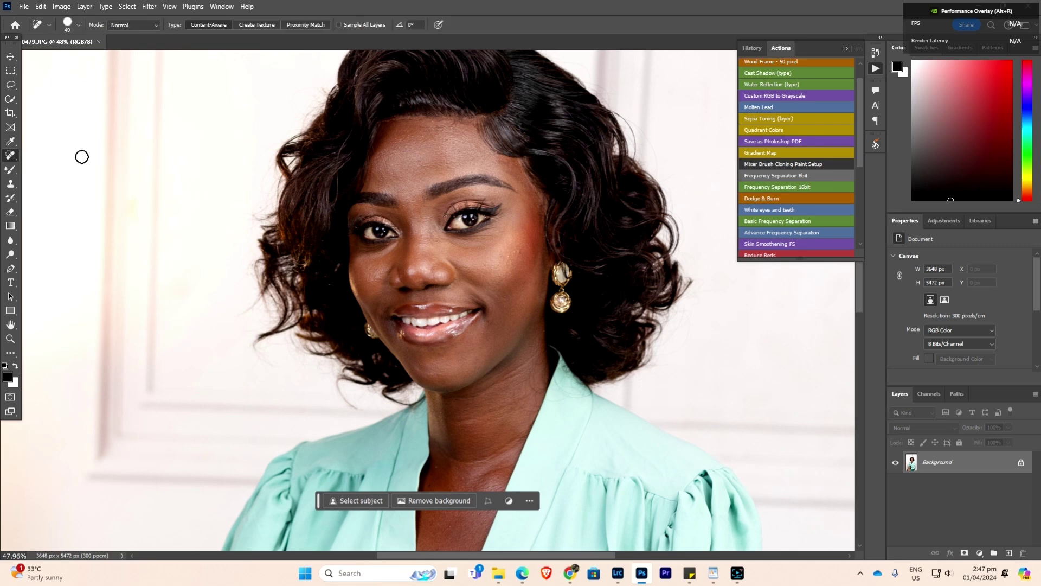
right_click(554, 247)
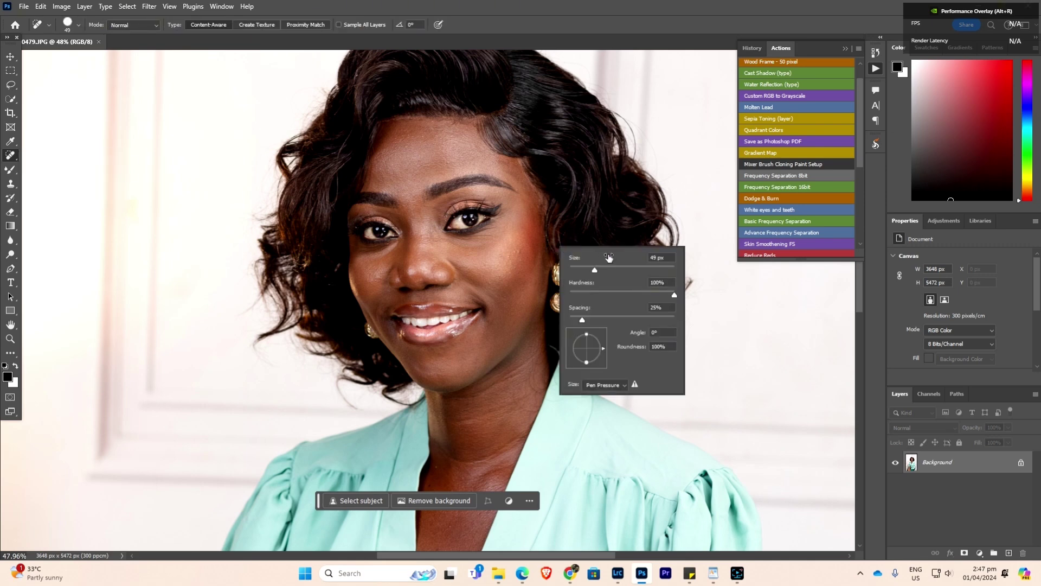
left_click(514, 254)
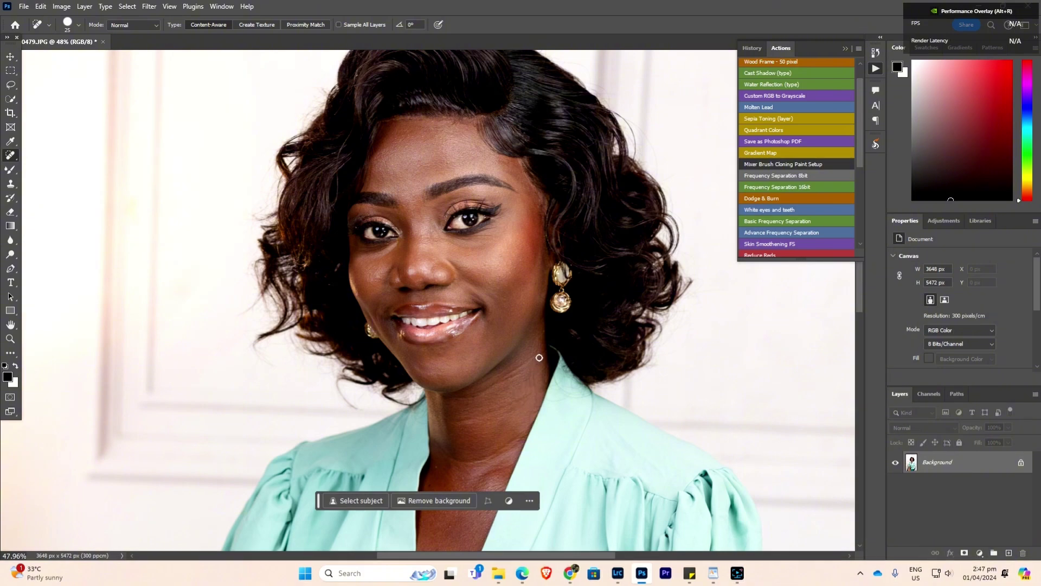
Step: Duplicate the Background layer of the retouched portrait
left_click(10, 338)
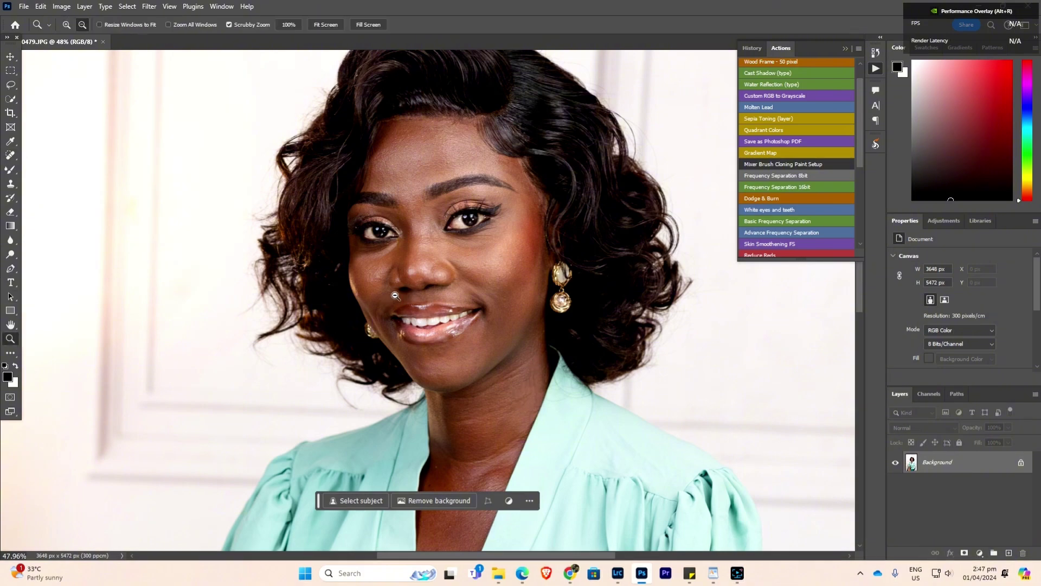
scroll(388, 299, "down", 3)
scroll(412, 271, "up", 3)
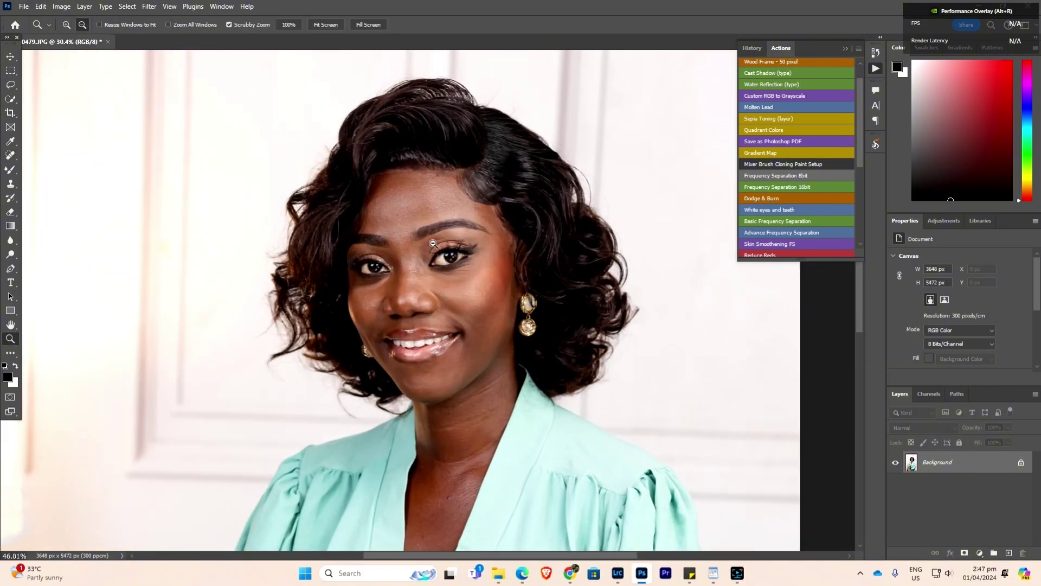
scroll(432, 244, "up", 2)
left_click_drag(959, 464, 1008, 553)
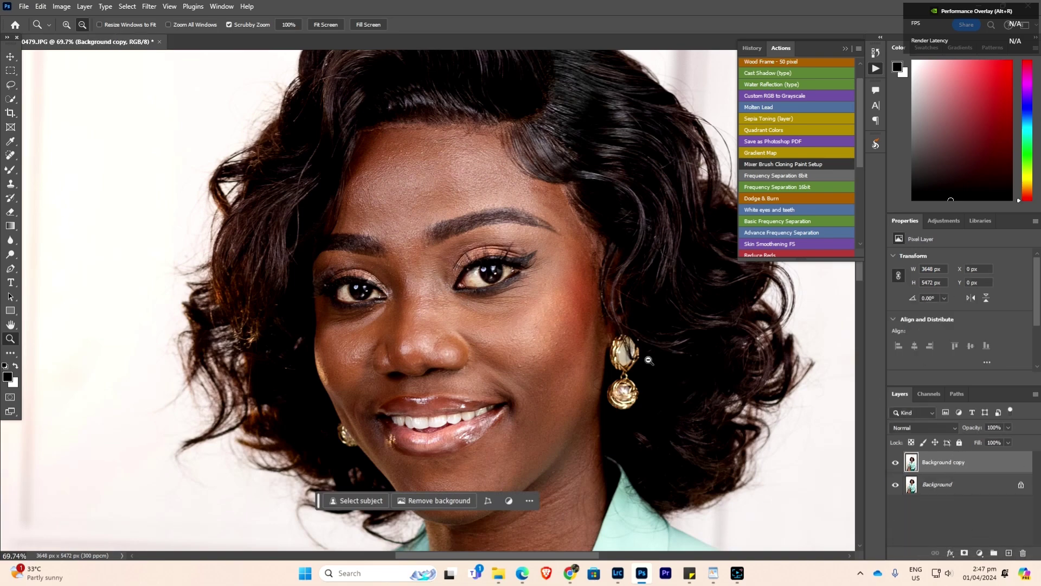
Step: Apply the SkinFiner filter to the duplicate layer with portrait size 28, smoothing amount 100, fine +100 and medium +54
left_click(150, 7)
mouse_move(238, 277)
left_click(302, 277)
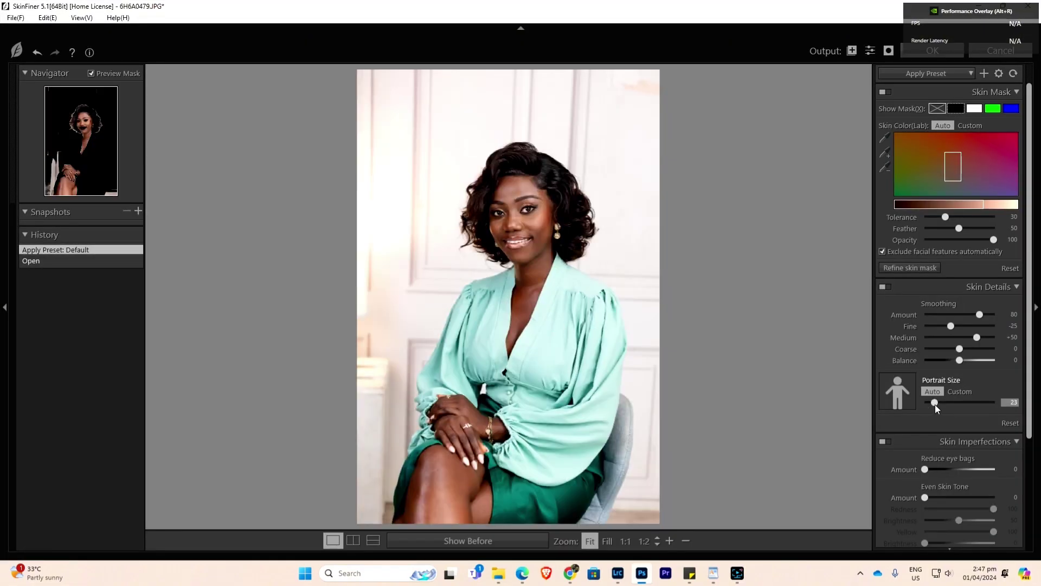
mouse_move(935, 402)
left_mouse_down()
mouse_move(920, 402)
mouse_move(939, 403)
left_mouse_up()
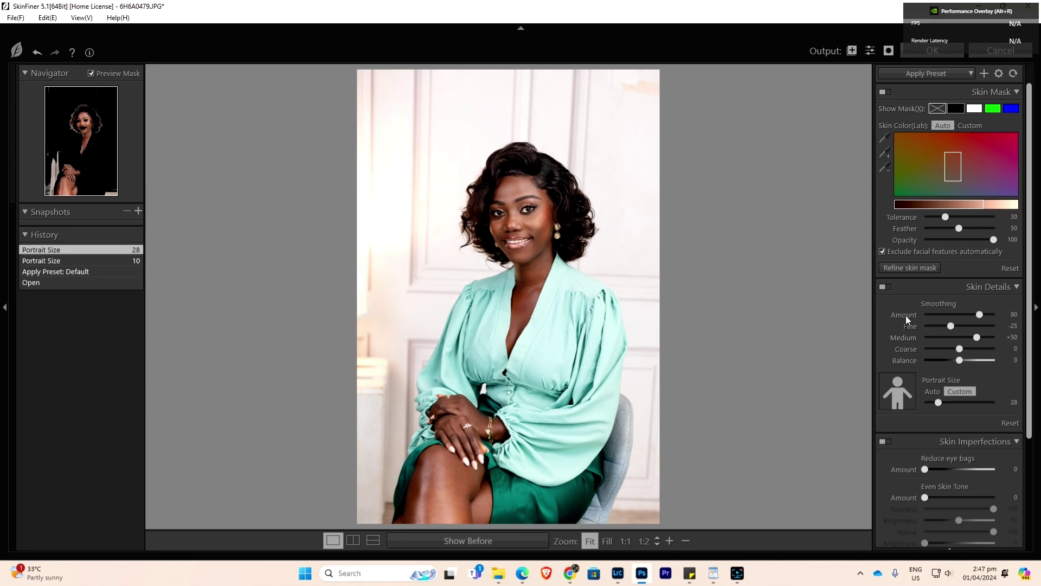
left_click_drag(950, 325, 979, 334)
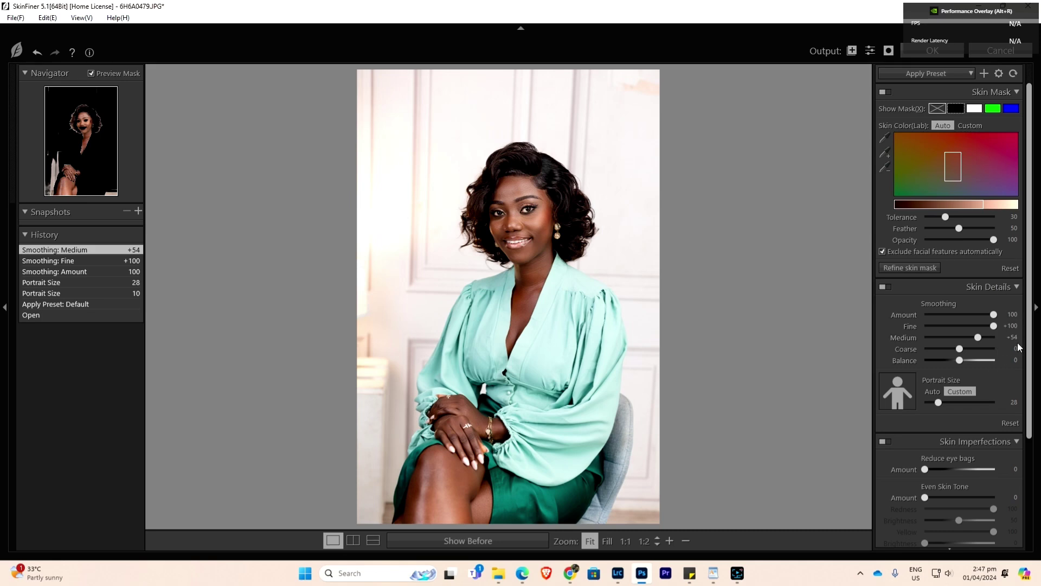
left_click(942, 57)
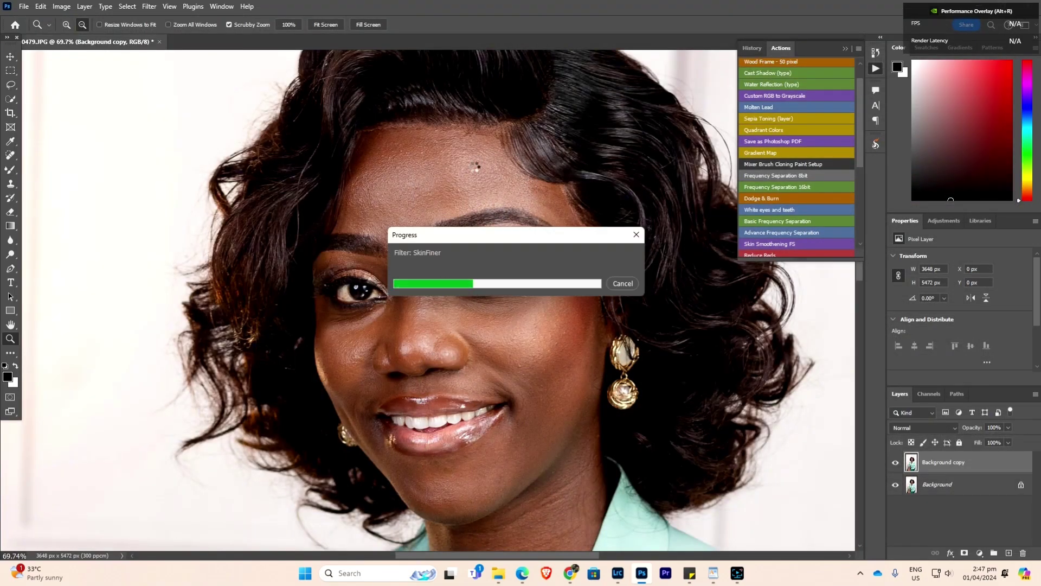
Step: Reduce the Background copy layer's opacity to 77% to compare the smoothing, and delete that layer
left_click_drag(357, 239, 472, 240)
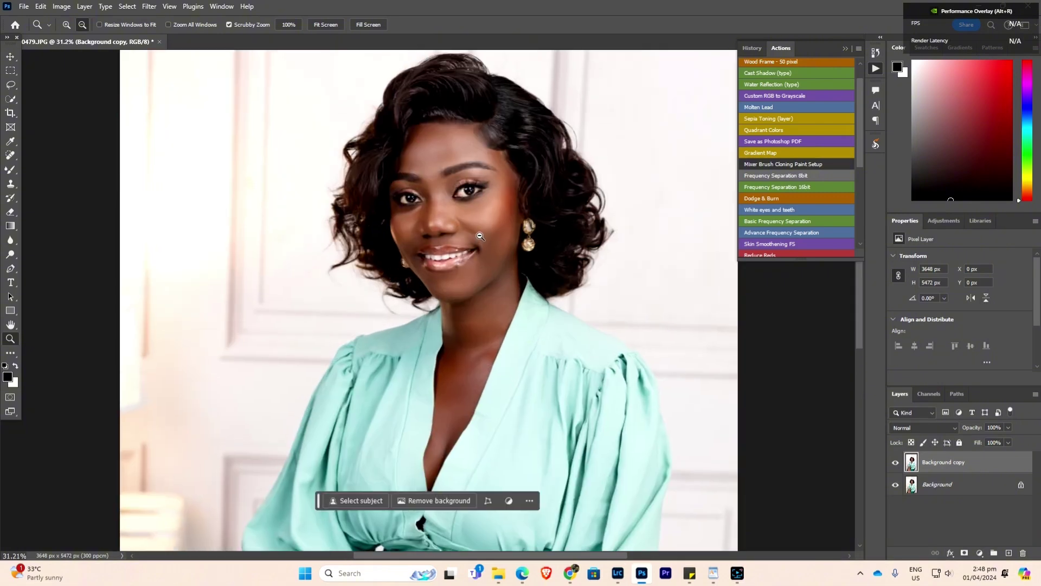
left_click(448, 255, "alt")
left_click(448, 255, "alt")
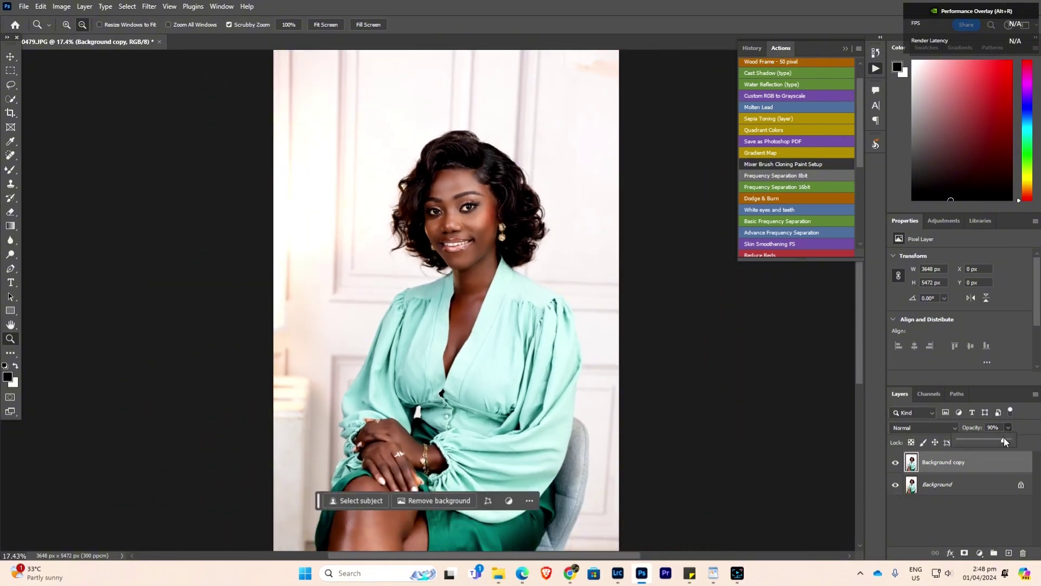
left_click_drag(998, 441, 996, 442)
left_click_drag(496, 210, 540, 230)
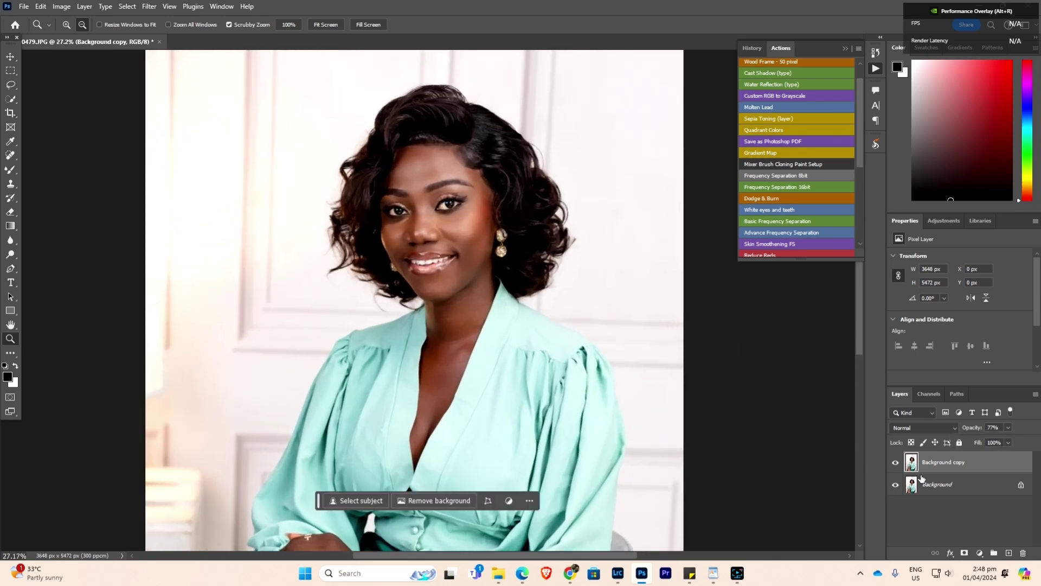
key("Delete")
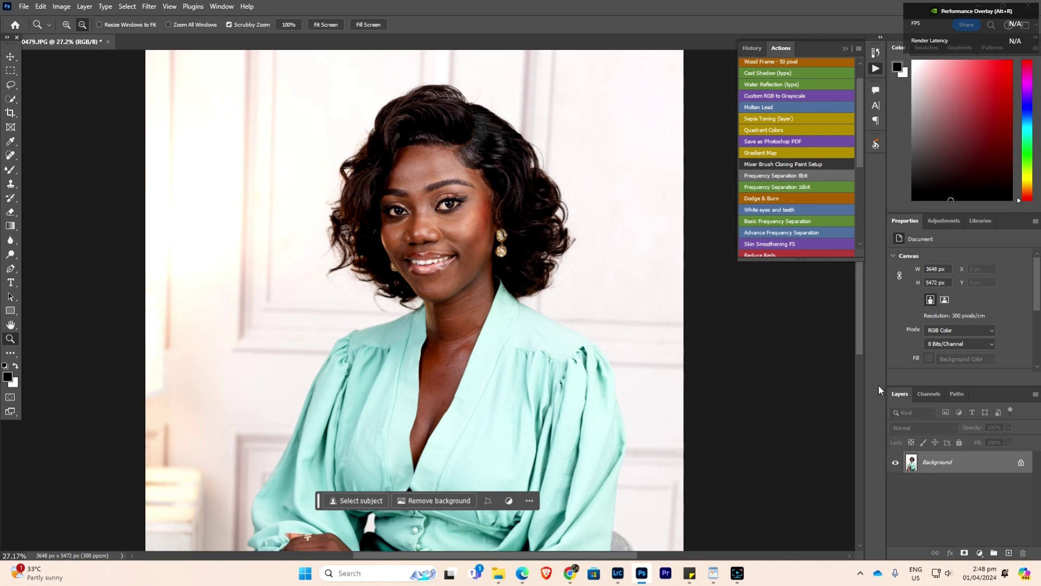
Step: Run the Advance Frequency Separation action on the portrait with a Gaussian Blur radius of 3.5 pixels
left_click(791, 233)
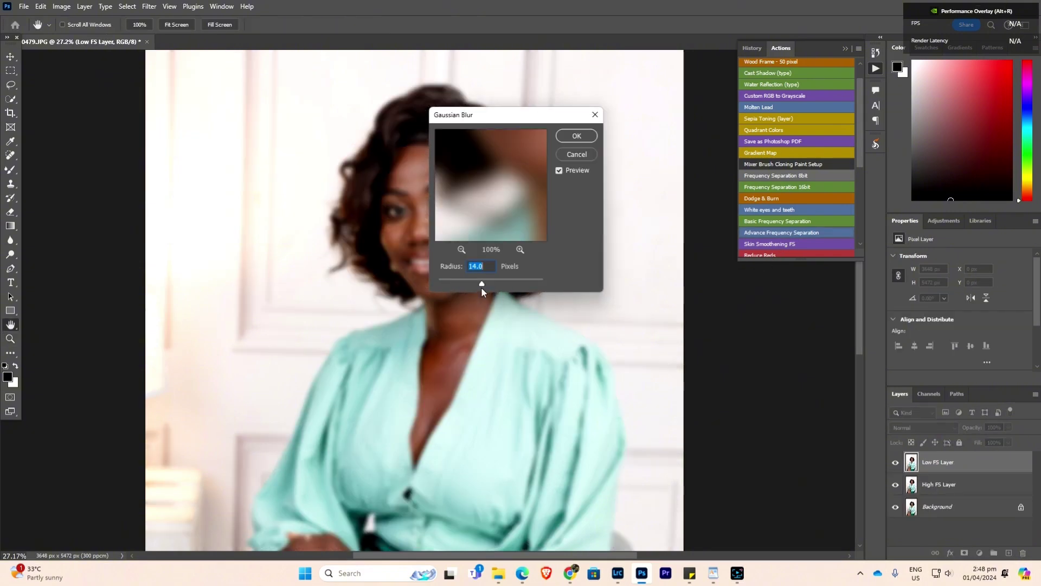
left_click_drag(462, 282, 457, 281)
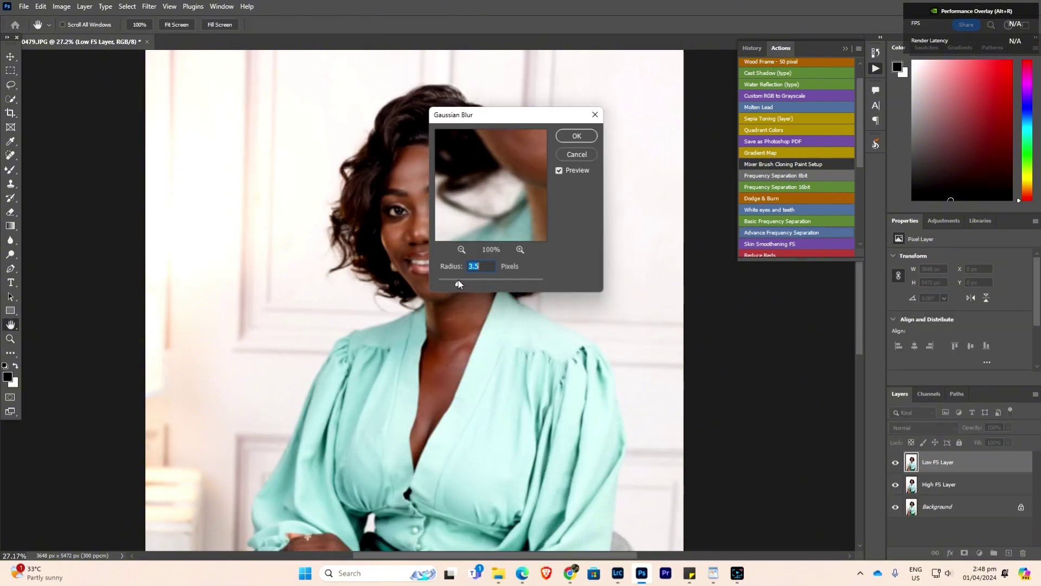
left_click(576, 136)
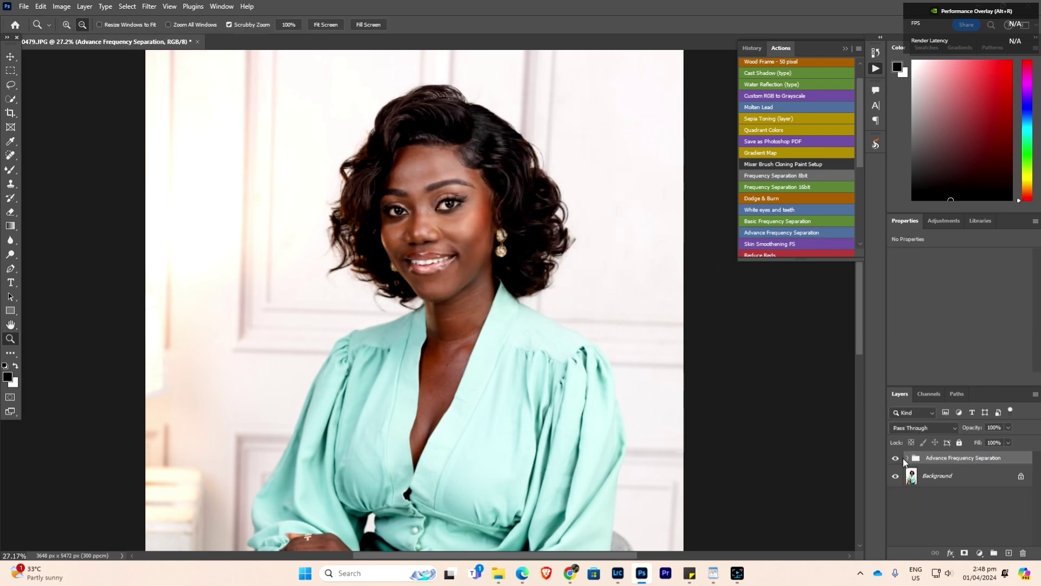
Step: Open SkinFiner on the Low FS Layer copy and set smoothing amount to 100, fine to +100 and medium to +68
left_click(906, 459)
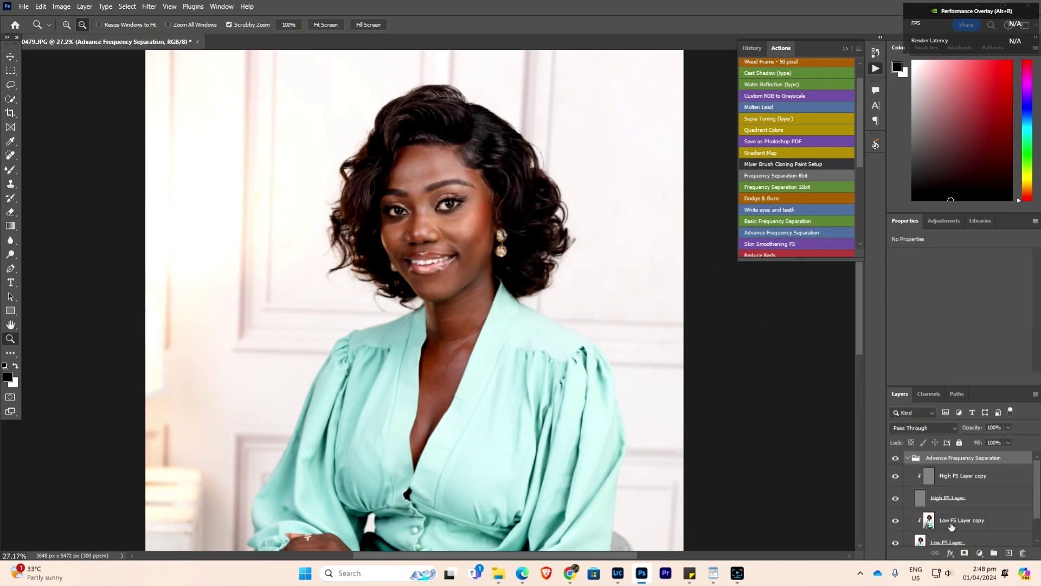
left_click(951, 522)
left_click(150, 7)
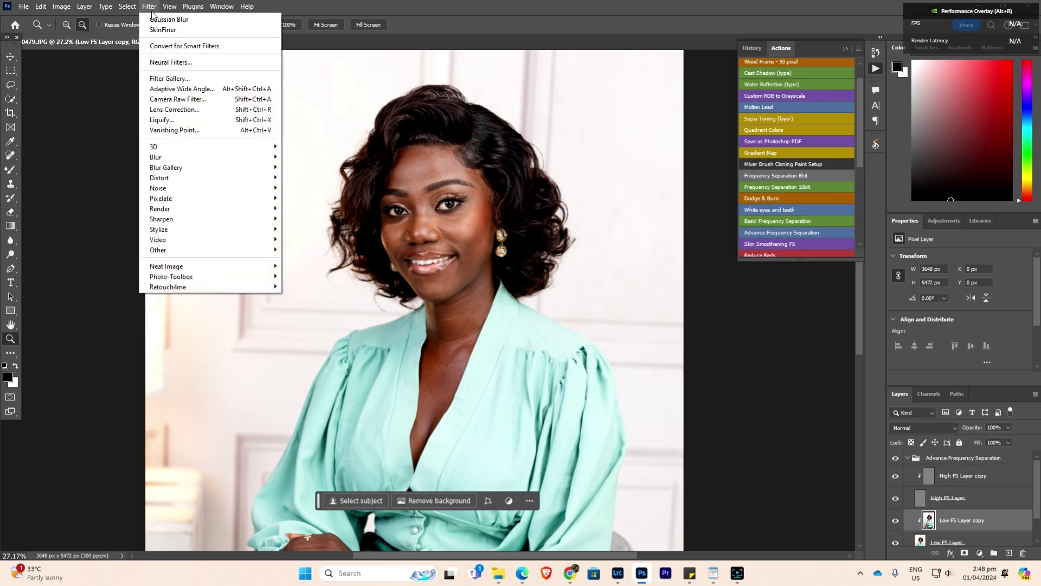
mouse_move(252, 277)
left_click(302, 275)
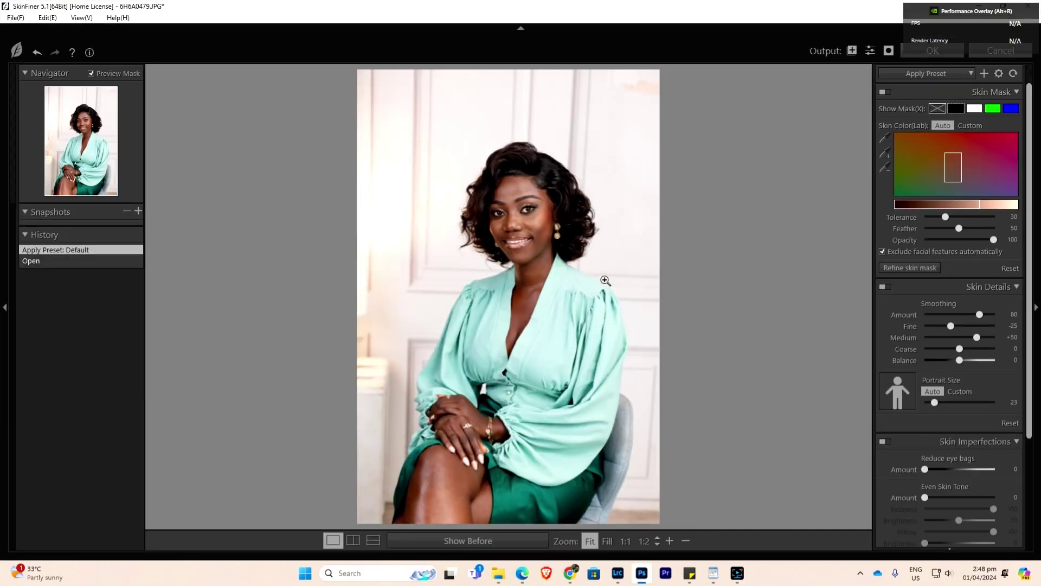
left_click(997, 326)
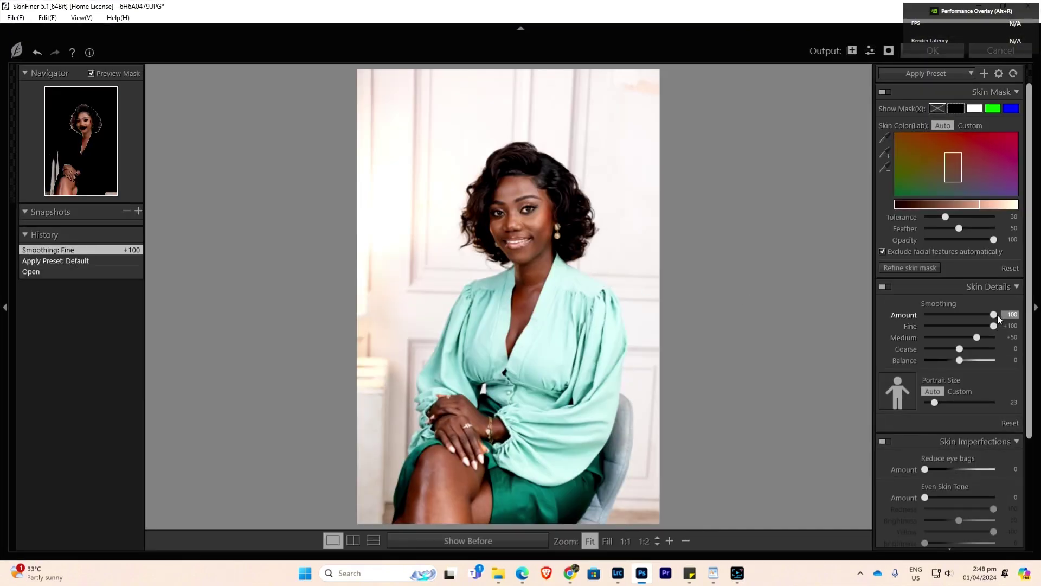
left_click(997, 314)
left_click_drag(985, 337, 985, 338)
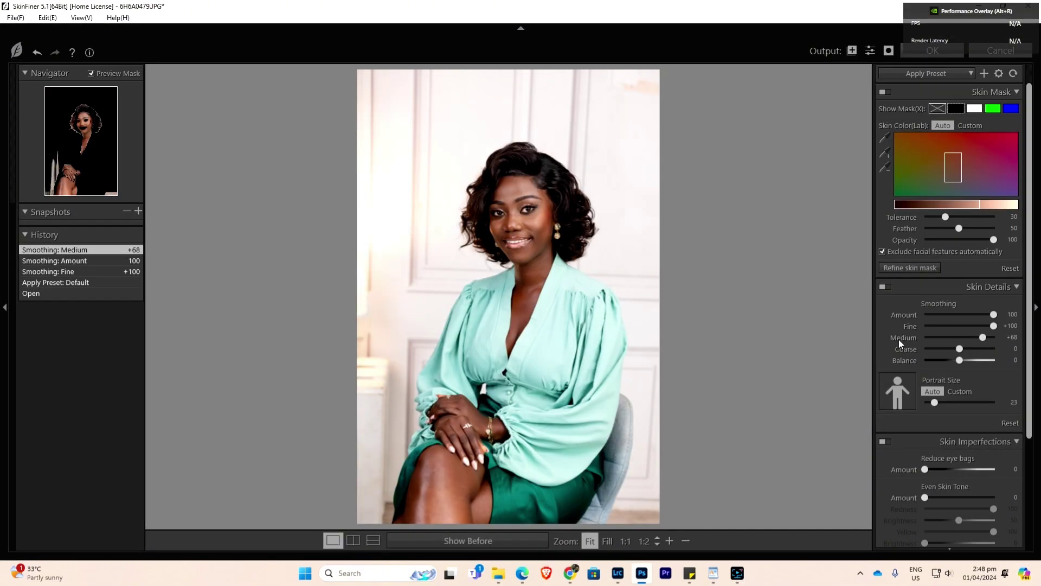
Step: Check the smoothing on the face at 1:1, raise the portrait size slightly, and apply the SkinFiner filter
left_click(522, 218)
left_click_drag(631, 265, 583, 453)
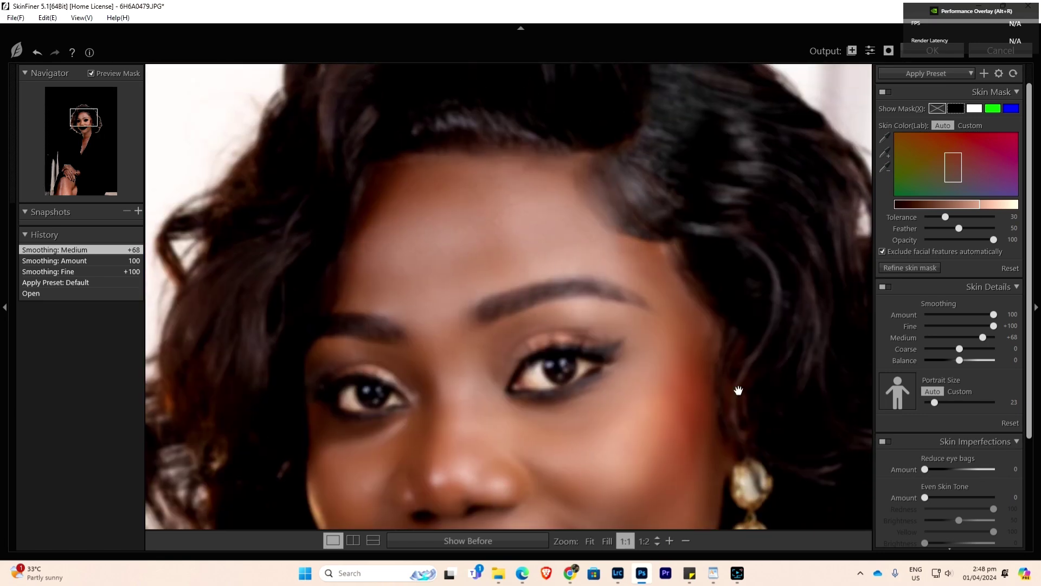
left_click(614, 350)
left_click_drag(934, 401, 938, 402)
key("Return")
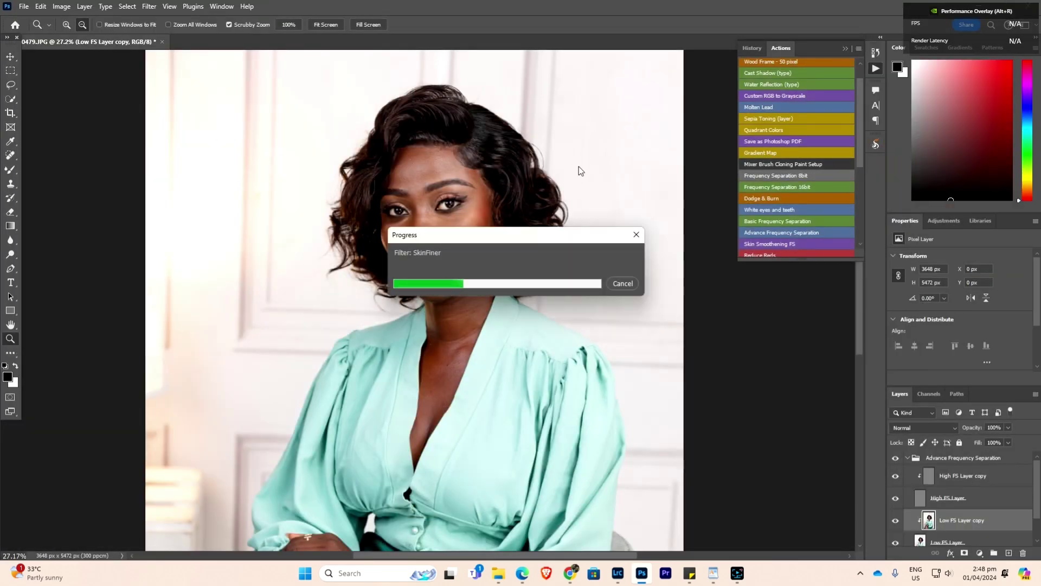
Step: Set up the Mixer Brush at 202 px for blending the skin on the Low FS Layer copy
left_click_drag(408, 200, 442, 179)
left_click_drag(427, 131, 453, 140)
scroll(452, 140, "down", 6)
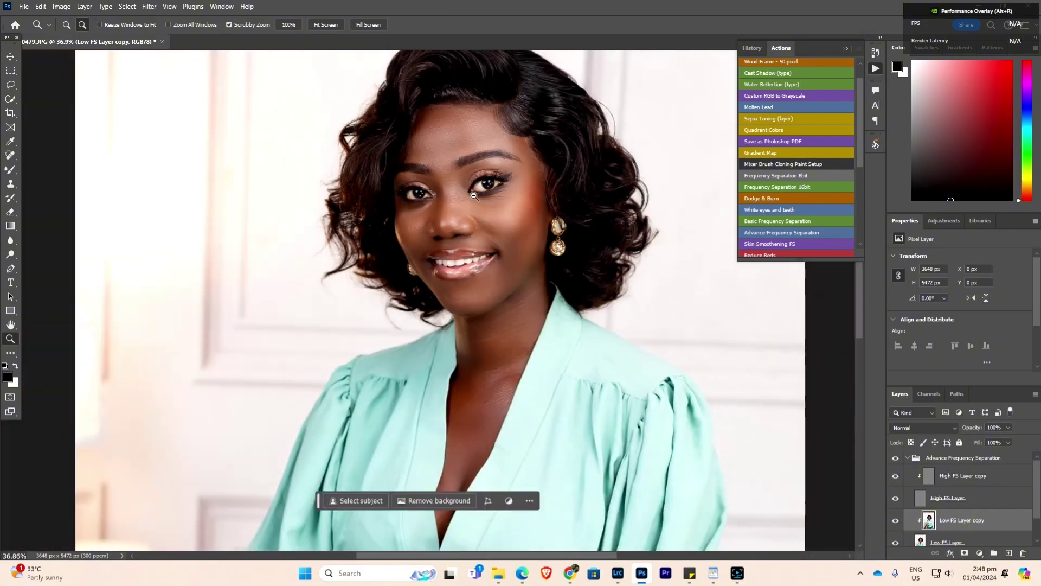
scroll(453, 140, "up", 2)
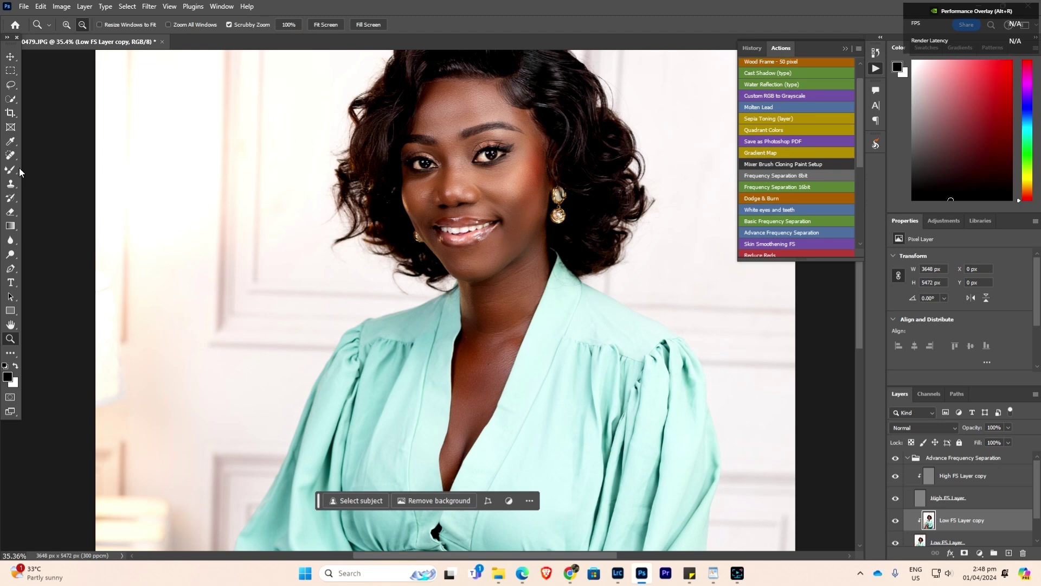
left_click_drag(10, 169, 54, 222)
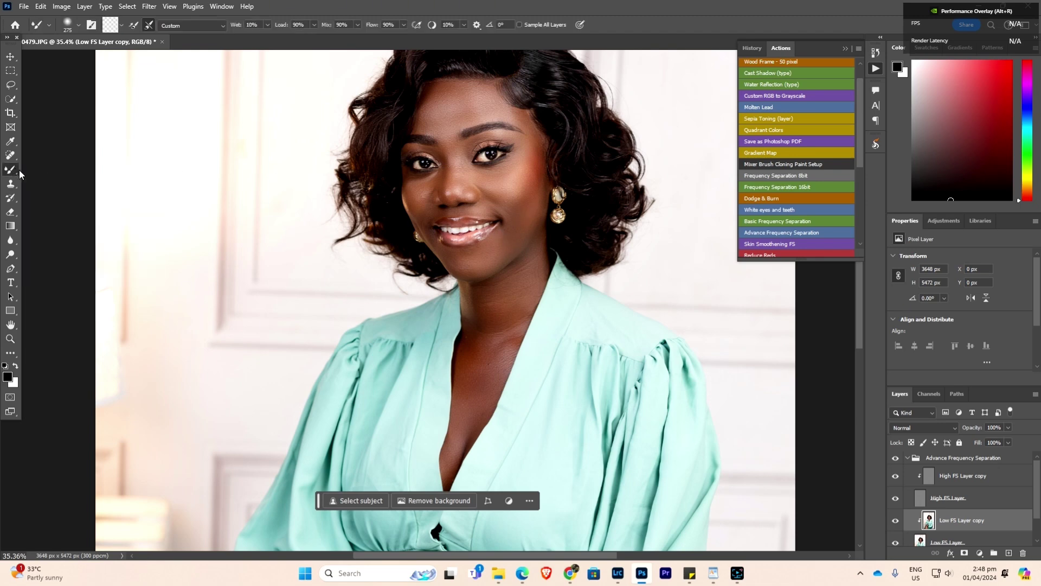
right_click(485, 274)
left_click_drag(599, 305, 596, 305)
key("Return")
Step: Blend the skin on the knee and thigh with the Mixer Brush enlarged to 464 px
left_click(11, 339)
left_click_drag(292, 216, 355, 251)
scroll(93, 246, "down", 1)
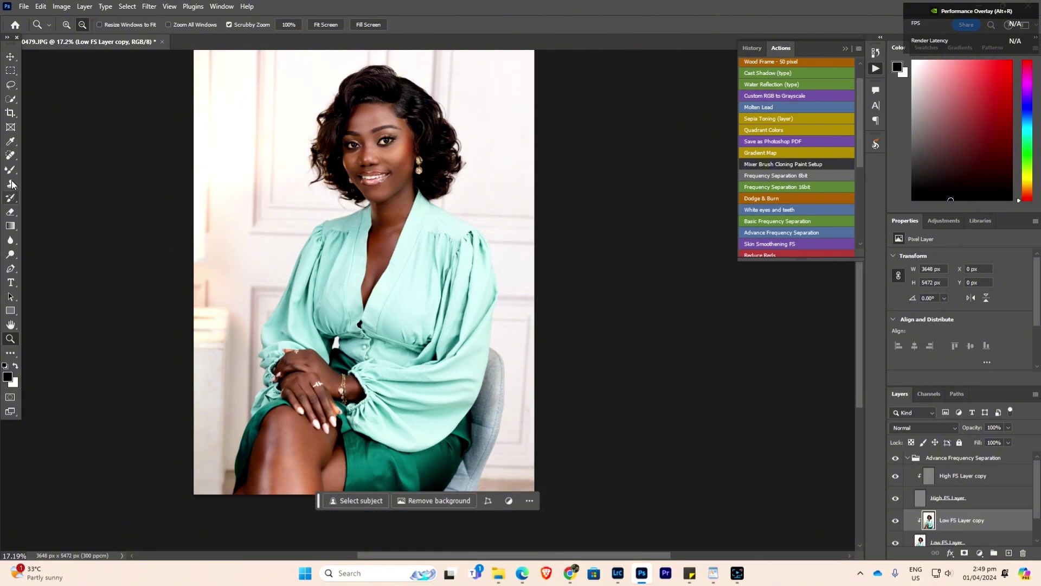
left_click(11, 169)
right_click(315, 431)
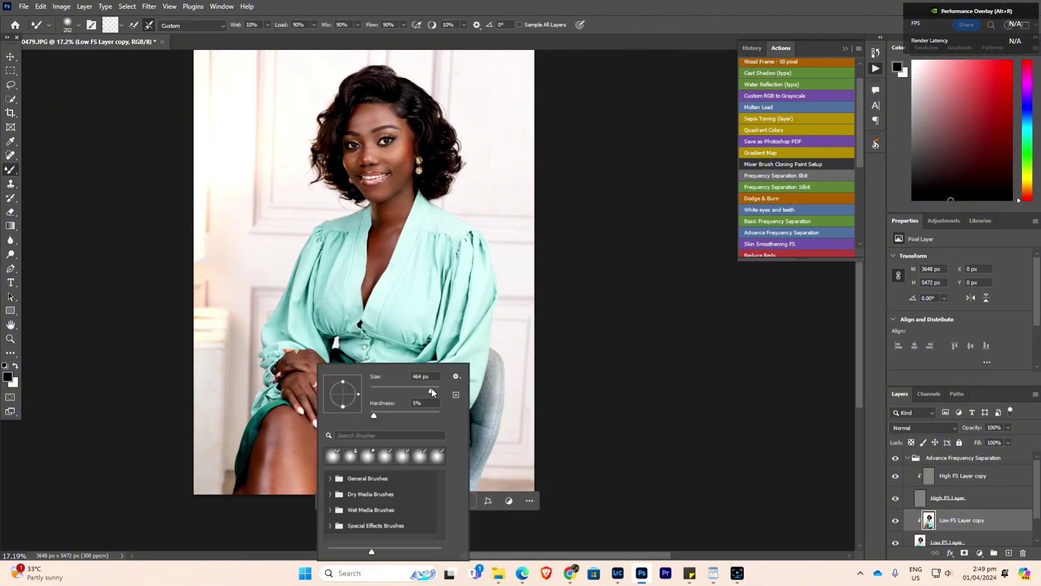
left_click(295, 463)
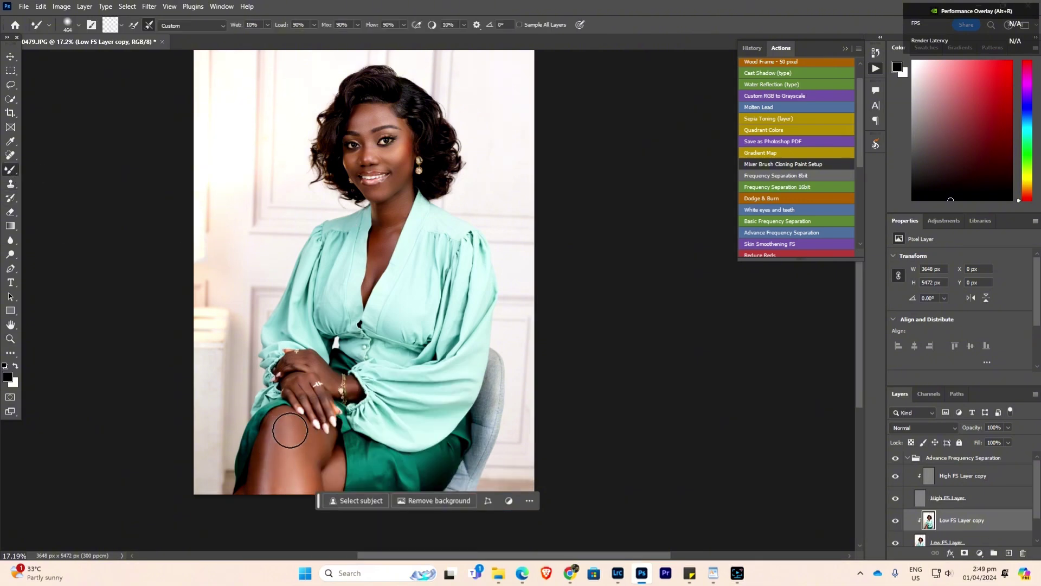
Step: Inspect the smoothed skin on the face and across the whole portrait
left_click(10, 338)
mouse_move(450, 341)
left_mouse_down()
mouse_move(432, 244)
mouse_move(467, 251)
left_mouse_up()
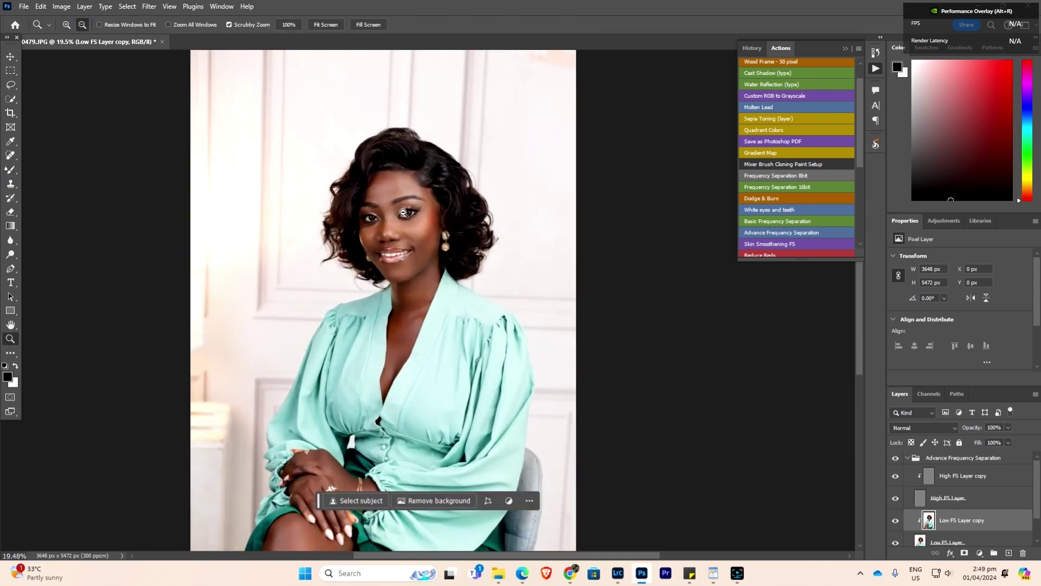
left_click_drag(384, 206, 415, 208)
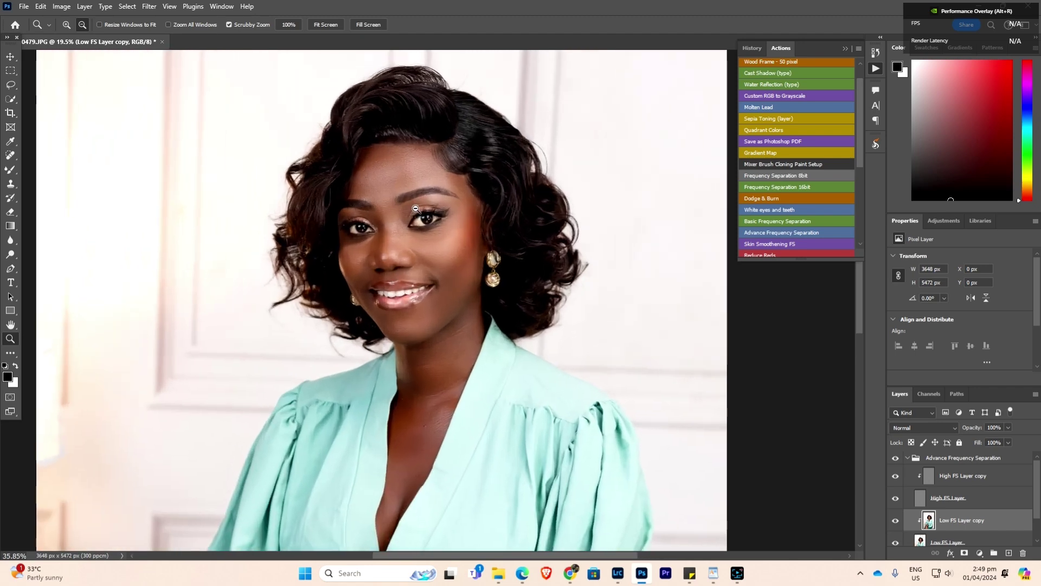
left_click_drag(476, 185, 422, 194)
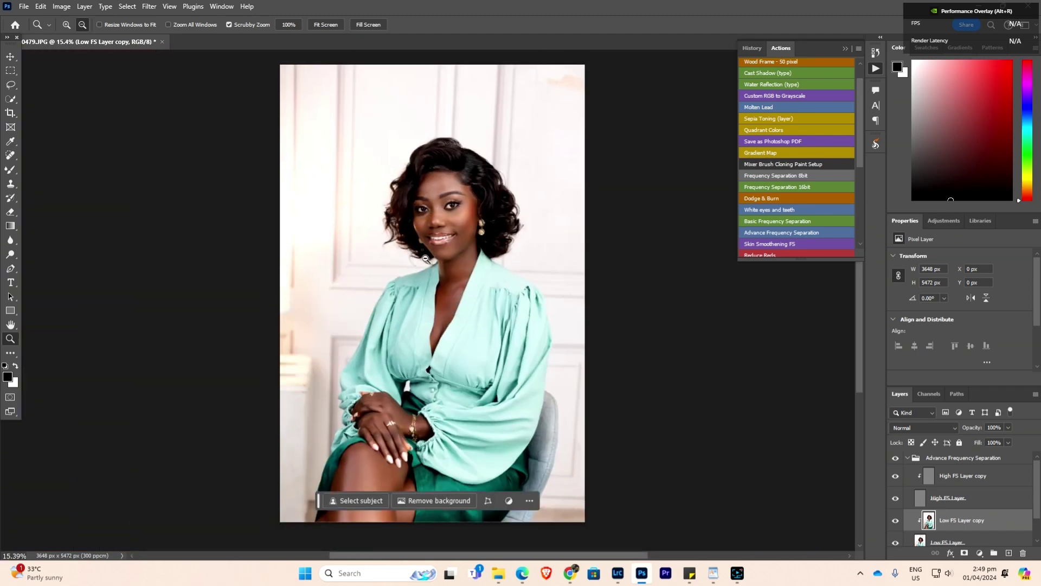
left_click(439, 254, "alt")
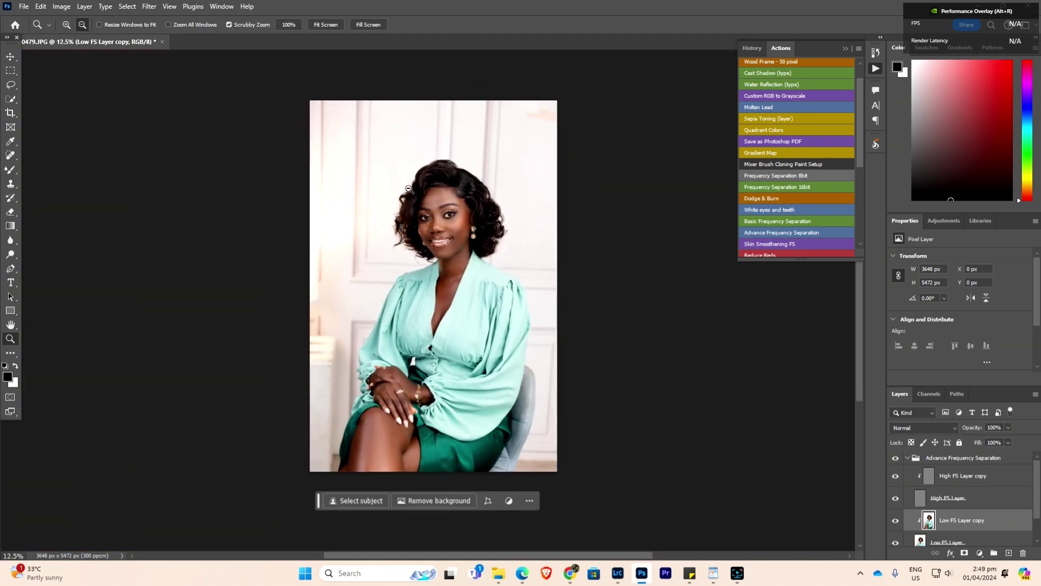
left_click_drag(424, 196, 432, 202)
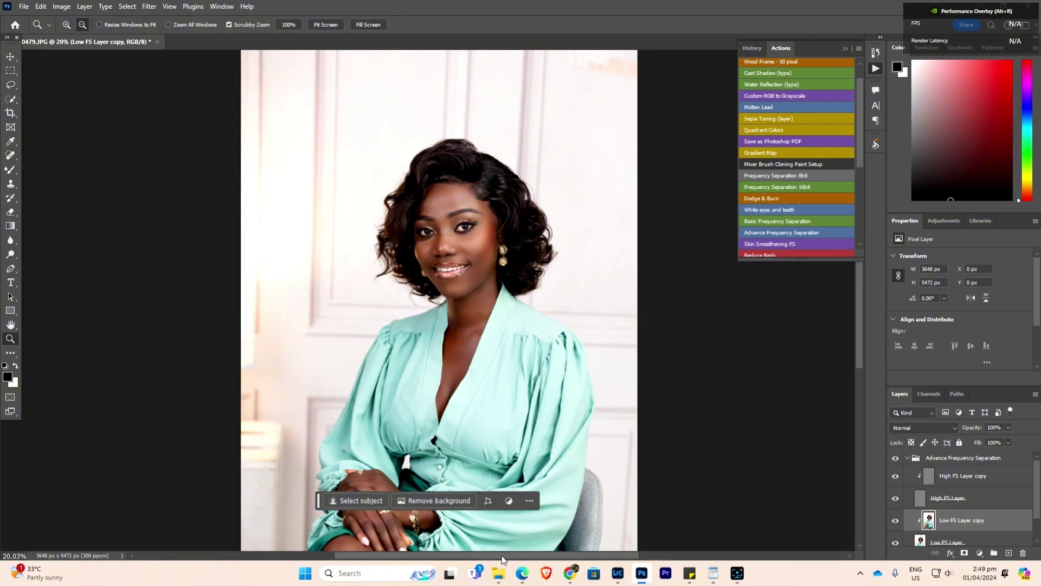
Step: Open the photo 6H6A0346 from the skin folder as a second document
mouse_move(498, 572)
left_click(684, 230)
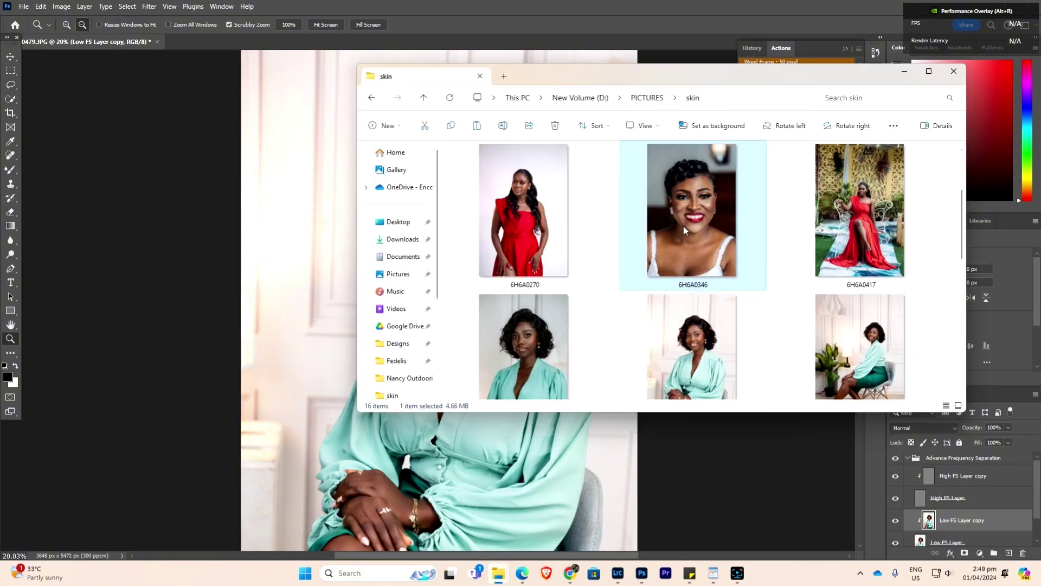
key("Return")
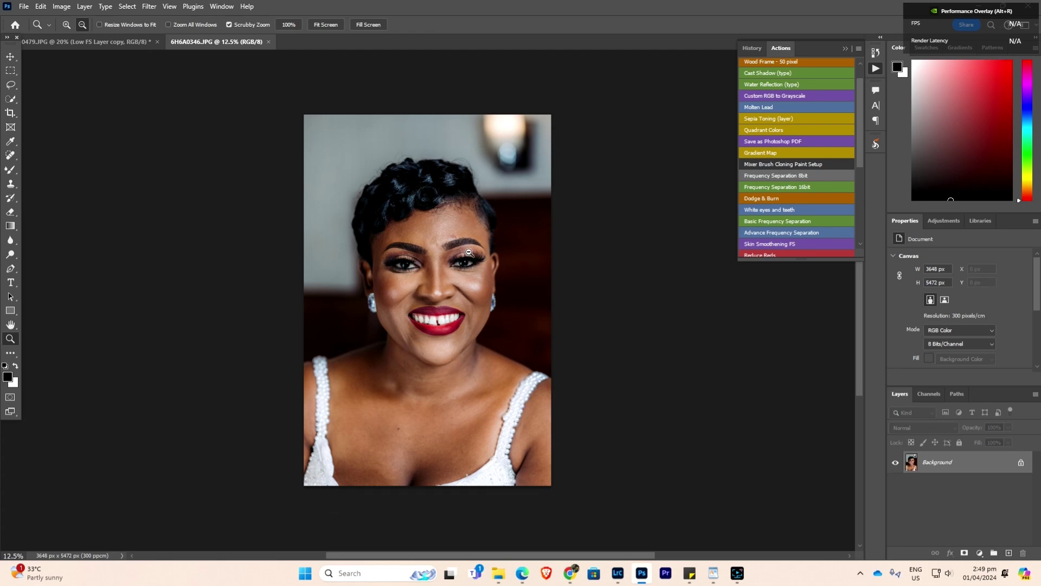
Step: Clean up a small spot on the forehead with the Remove Tool
scroll(461, 255, "up", 2)
left_click(11, 155)
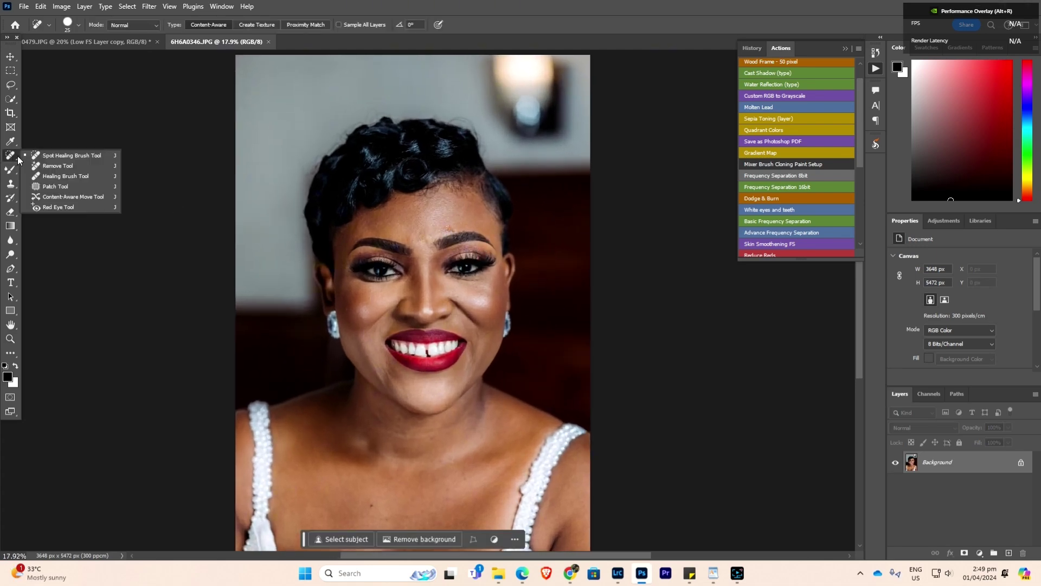
left_click(52, 168)
mouse_move(446, 227)
left_mouse_down()
mouse_move(455, 228)
mouse_move(437, 230)
left_mouse_up()
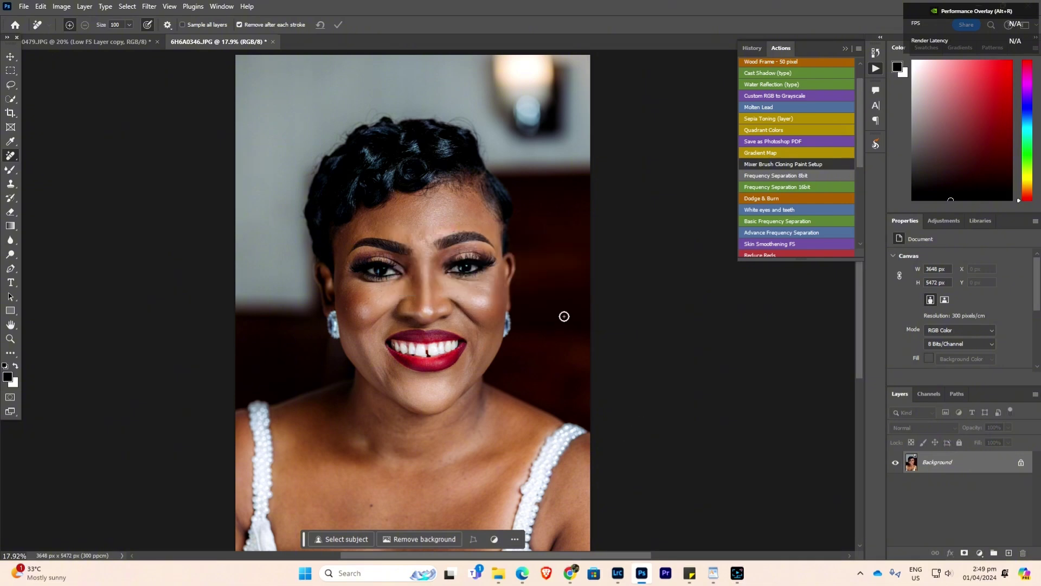
Step: Run the Advance Frequency Separation action on 6H6A0346 with a Gaussian Blur radius of 3.0 pixels
left_click(790, 234)
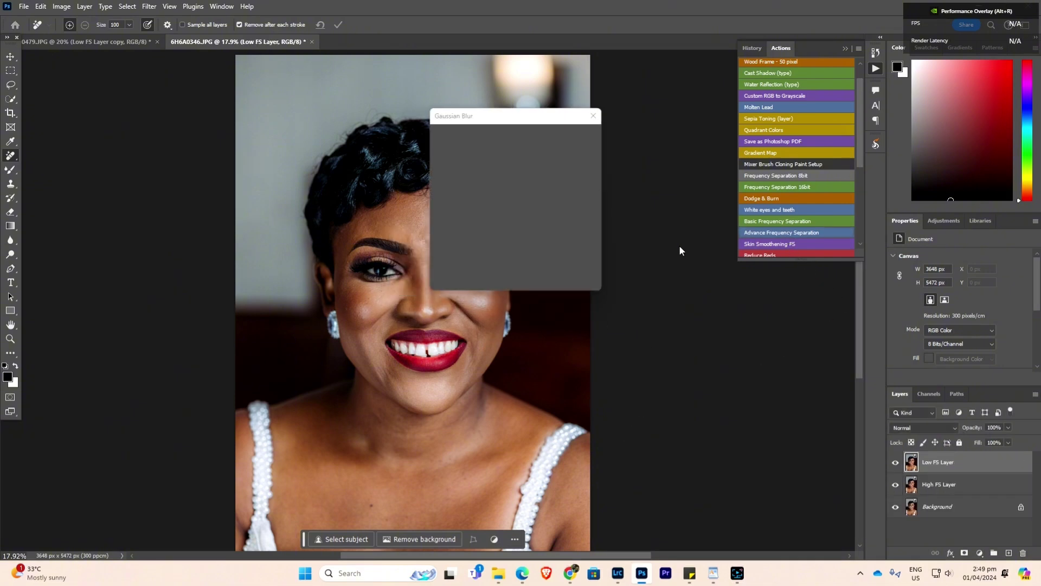
left_click_drag(455, 282, 461, 281)
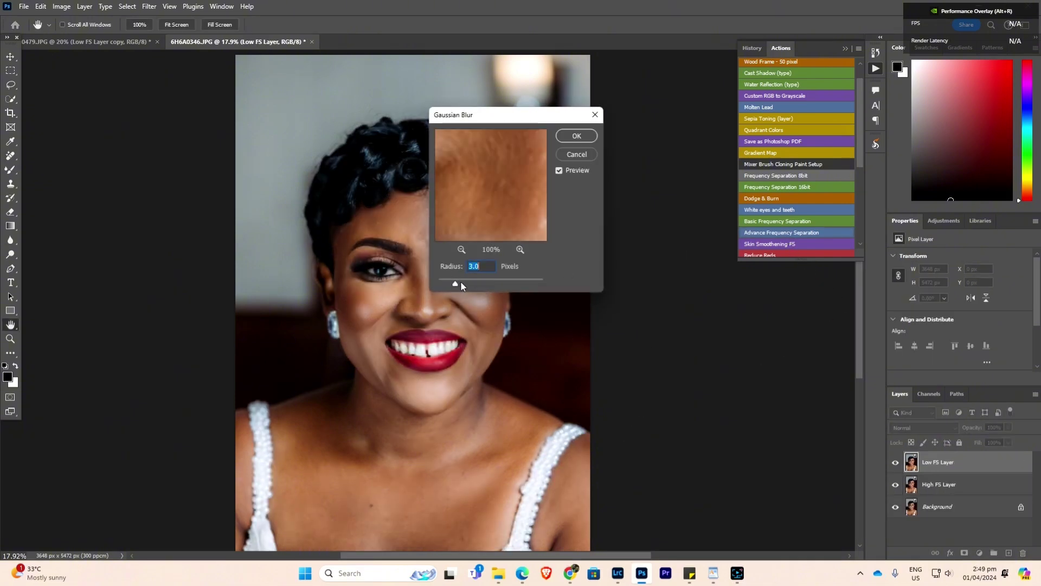
left_click(576, 137)
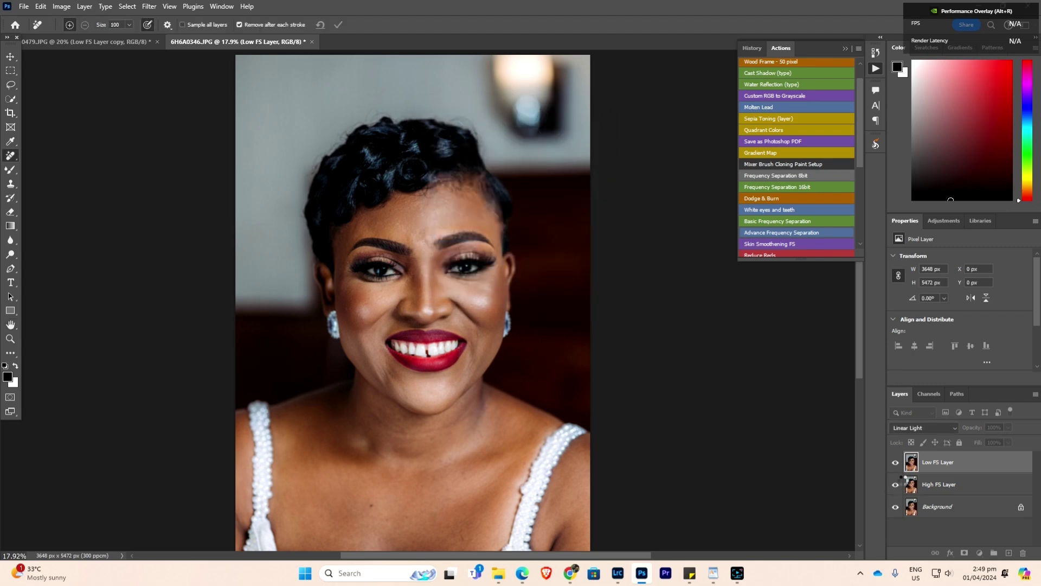
Step: Apply SkinFiner to the Low FS Layer copy with smoothing amount 100, fine +100 and medium +73
left_click(909, 459)
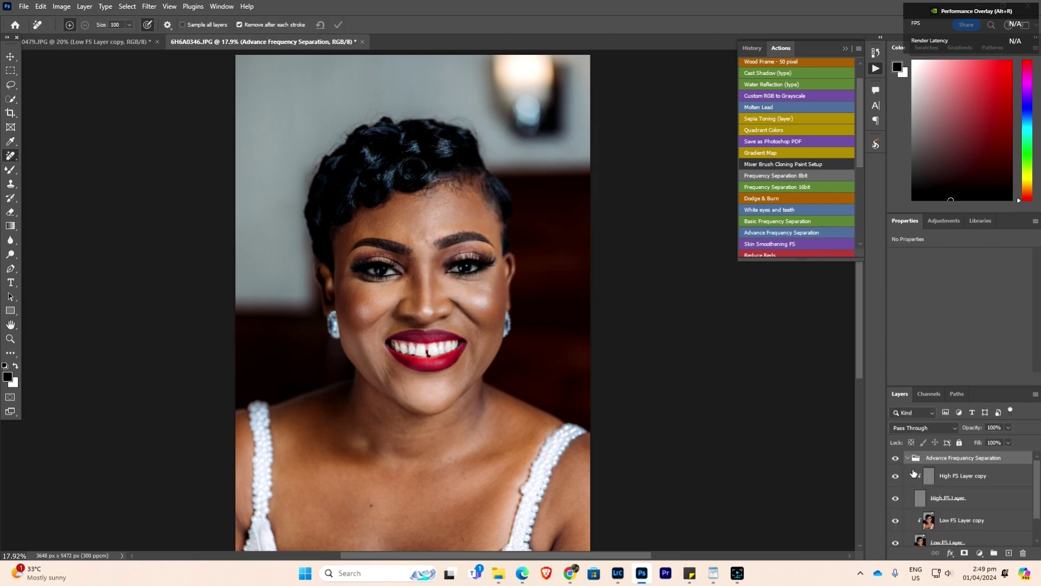
left_click(951, 519)
left_click(149, 7)
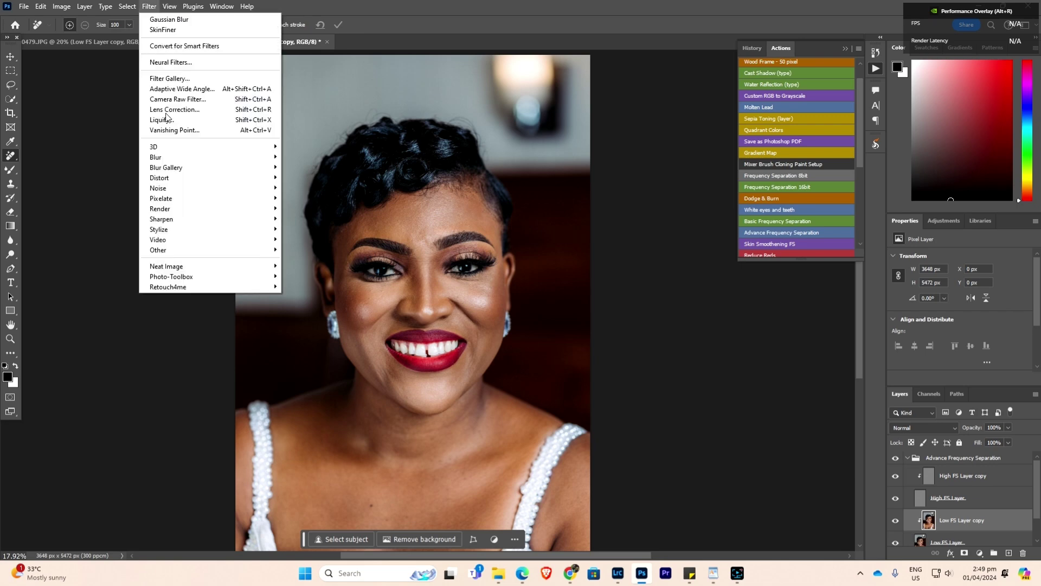
left_click(471, 311)
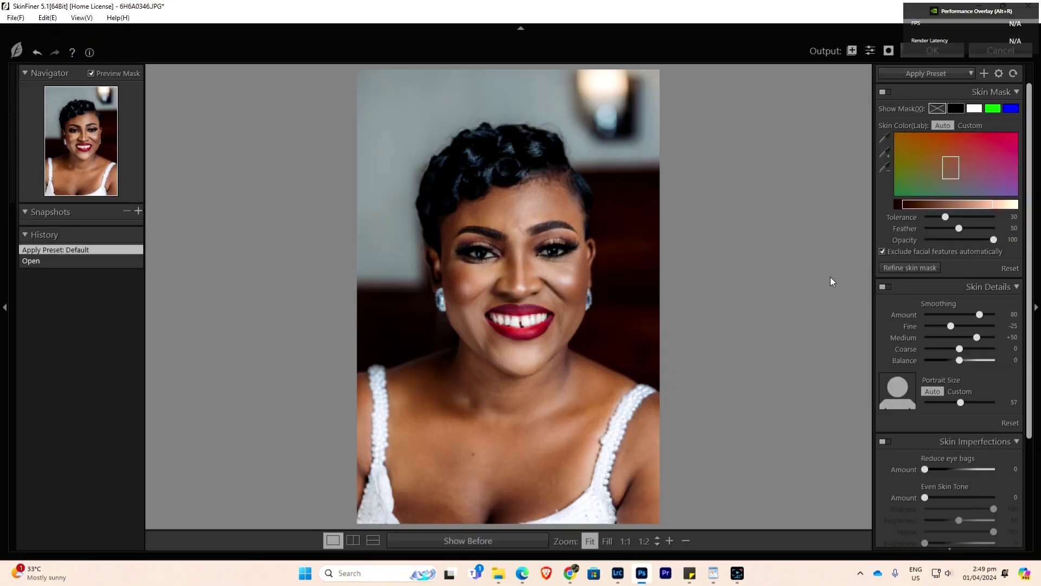
left_click_drag(951, 326, 984, 338)
left_click(997, 314)
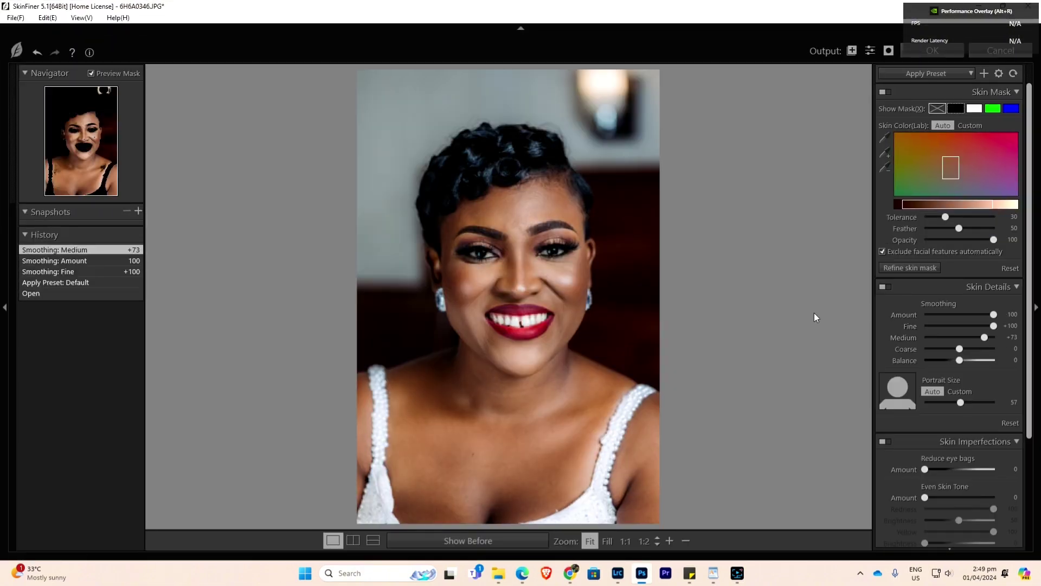
left_click(540, 214)
left_click(549, 220)
left_click(933, 51)
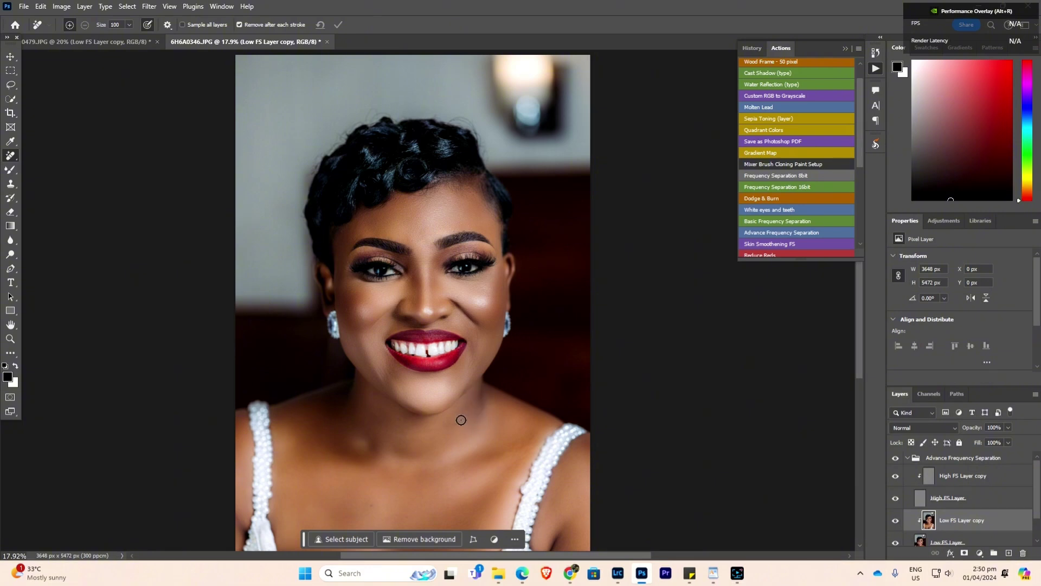
Step: Brush across the top of the hair and the background near the lamp with the 464 px Mixer Brush
left_click(11, 338)
left_click_drag(409, 295, 371, 317)
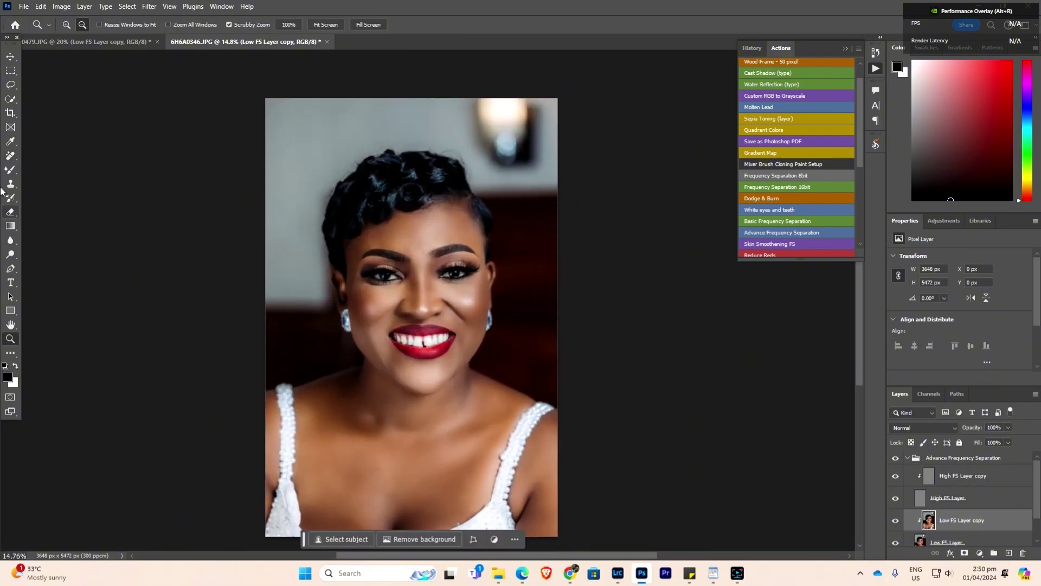
left_click(11, 169)
mouse_move(418, 179)
left_mouse_down()
mouse_move(441, 144)
mouse_move(504, 162)
left_mouse_up()
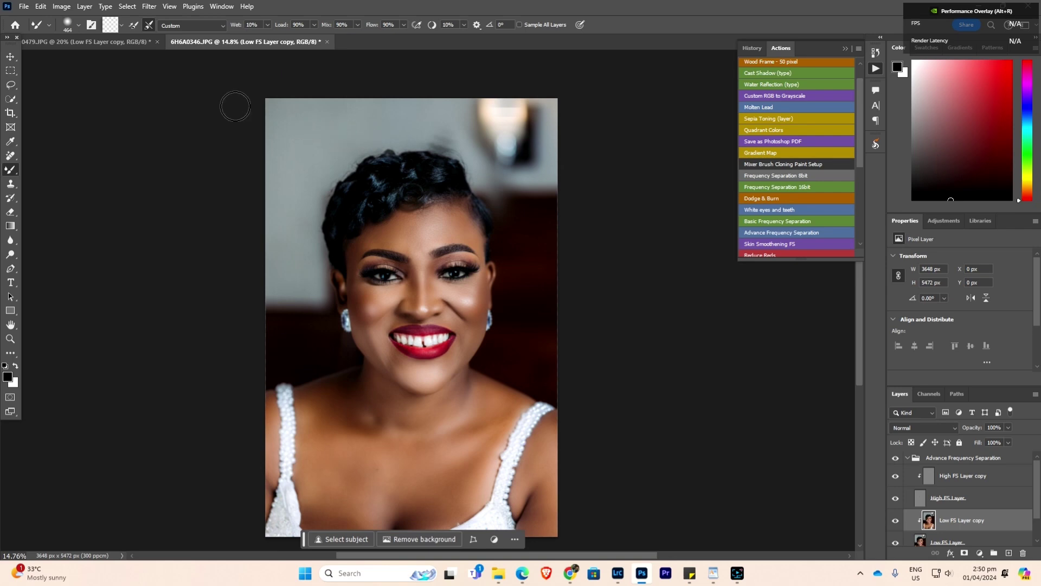
left_click(10, 56)
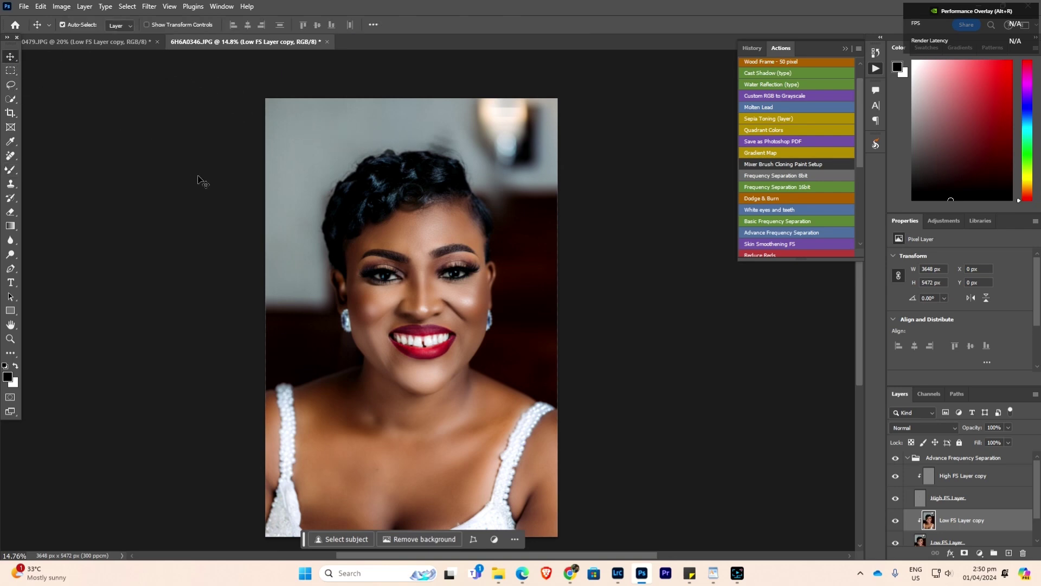
Step: Hide and show the Advance Frequency Separation group to compare the face before and after smoothing
left_click(11, 338)
left_click(431, 270)
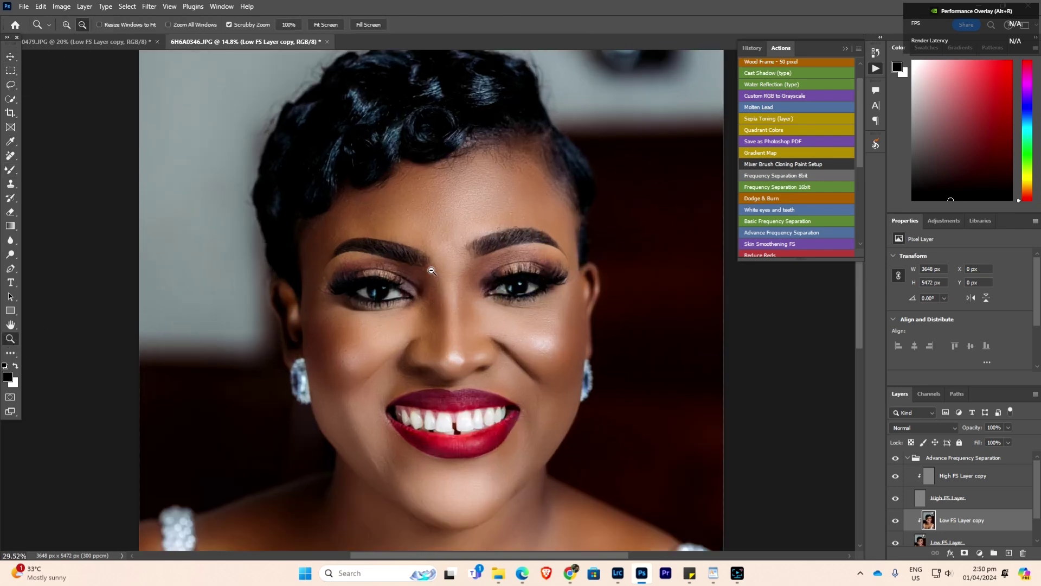
left_click_drag(432, 270, 441, 291)
left_click(896, 459)
left_click(896, 458)
Step: Examine the smoothed skin on the face, neck and chest of 6H6A0346 at several magnifications
left_click_drag(542, 306, 436, 320)
left_click(9, 170)
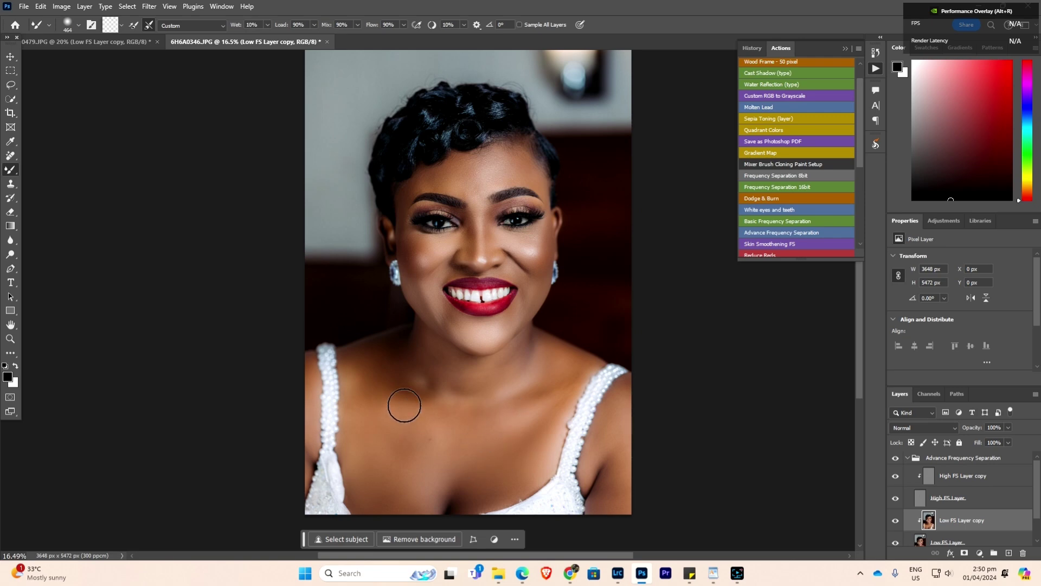
left_click(11, 338)
left_click_drag(472, 226, 521, 250)
scroll(461, 228, "down", 5)
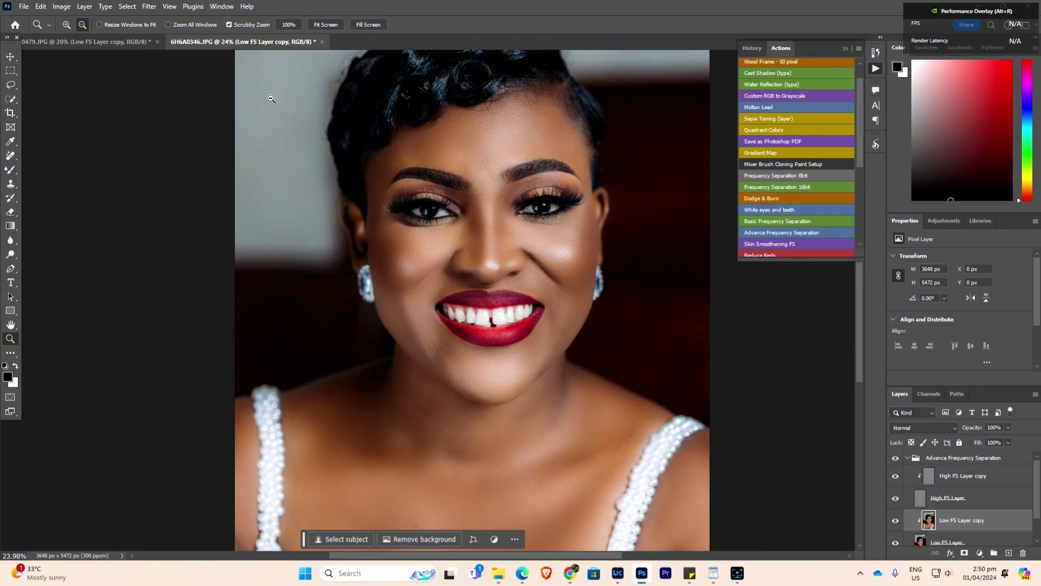
scroll(499, 263, "up", 2)
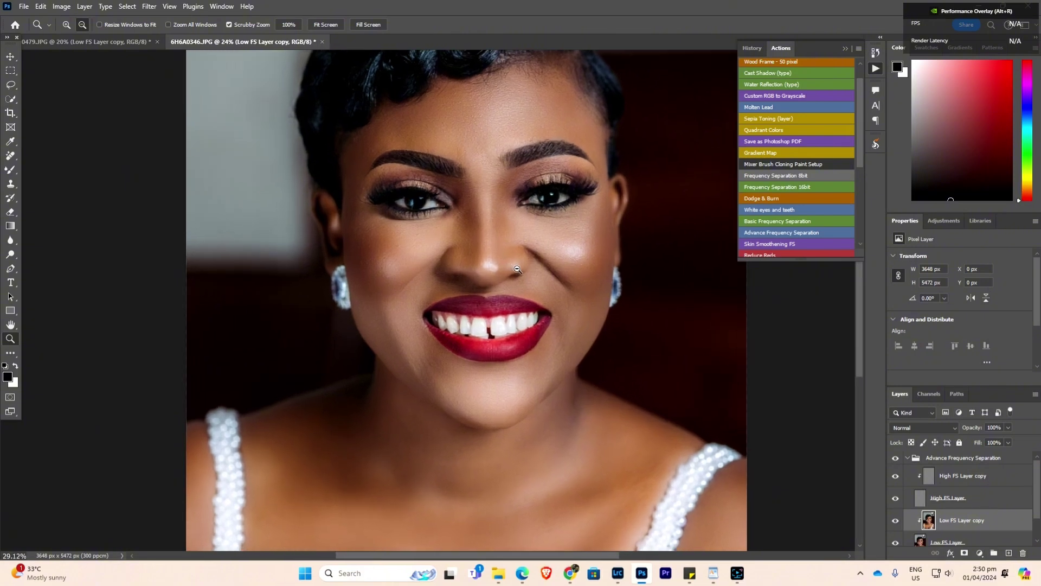
Step: Switch to Lightroom Classic and select the photo 6H6A0399.CR3
mouse_move(570, 573)
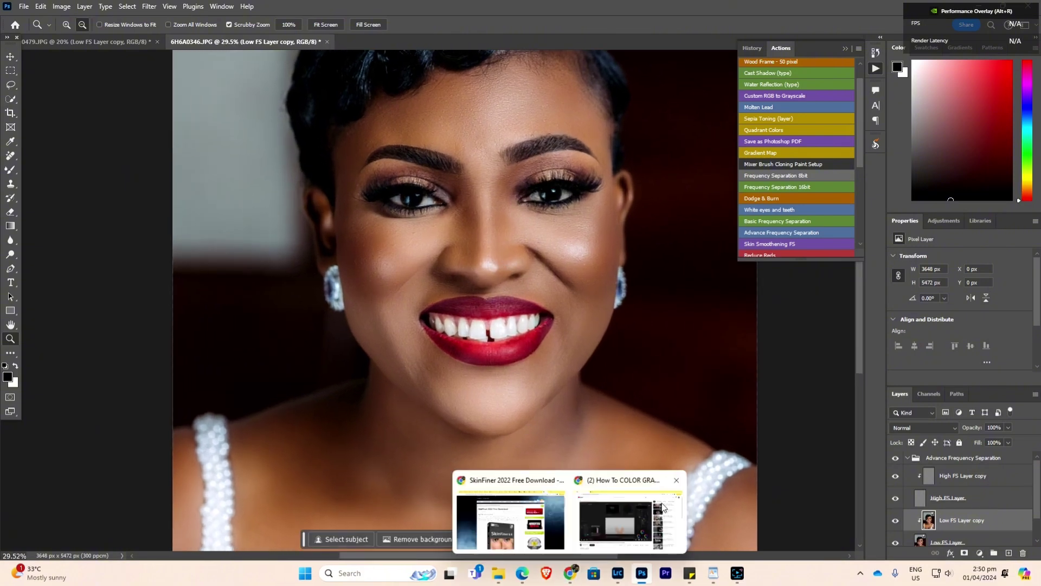
left_click(618, 573)
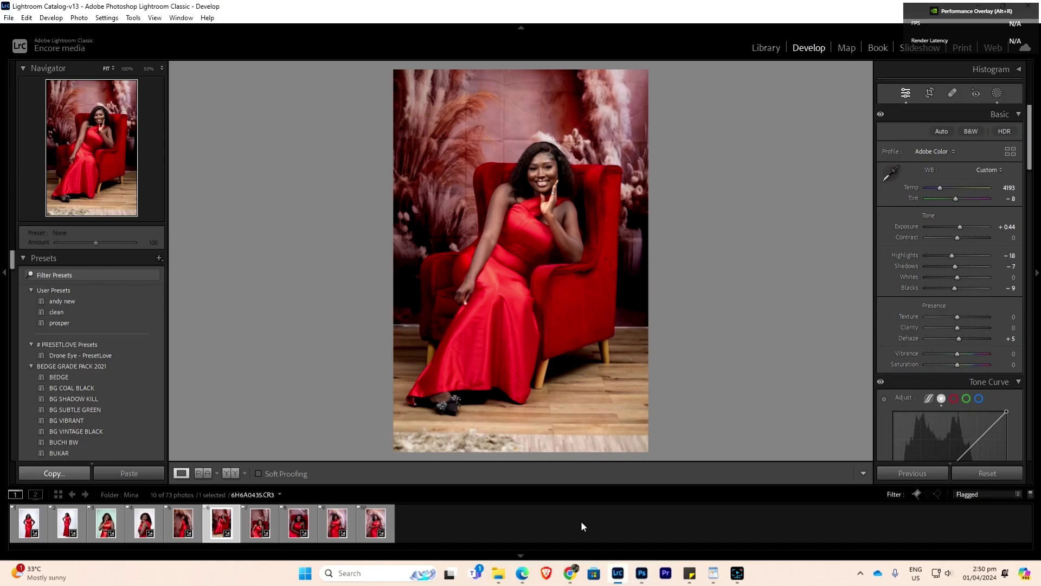
left_click(556, 167)
left_click(518, 201)
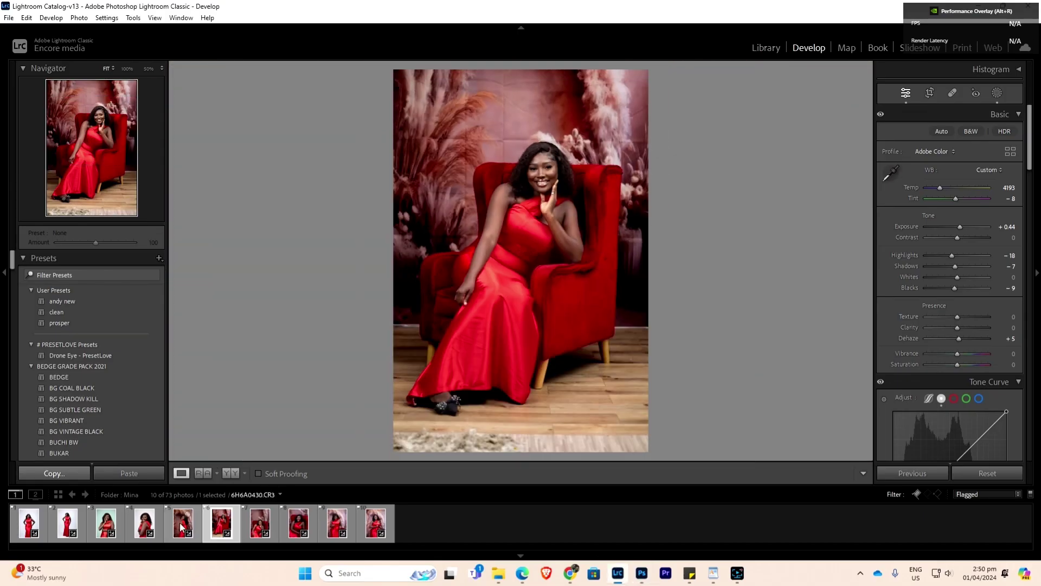
left_click(145, 521)
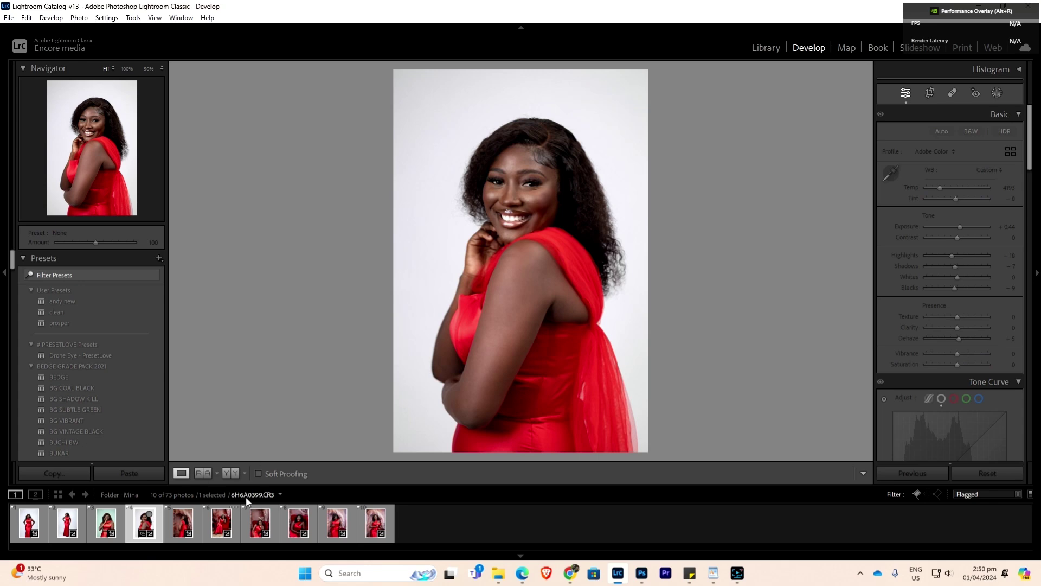
Step: Open the export settings for 6H6A0399 and review the file, sharpening and SkinFiner post-process options
right_click(144, 525)
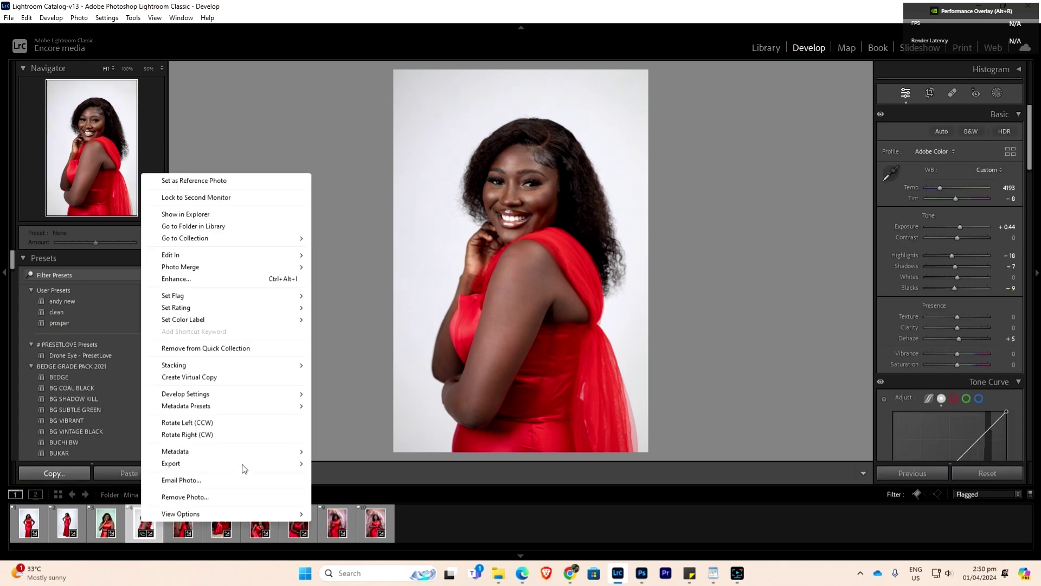
mouse_move(244, 464)
left_click(368, 465)
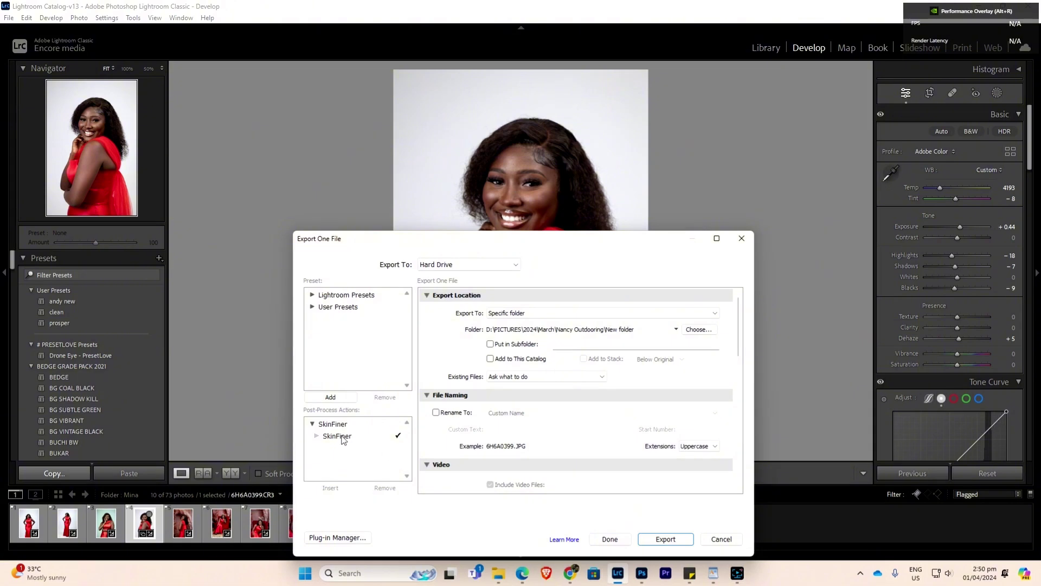
scroll(556, 436, "down", 5)
left_click(510, 431)
left_click(509, 422)
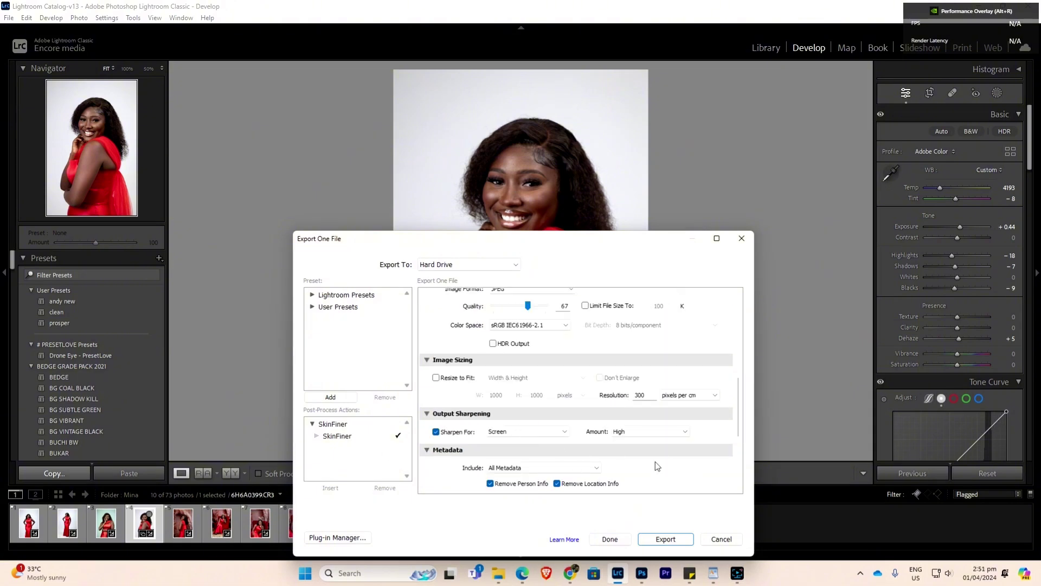
scroll(739, 470, "down", 3)
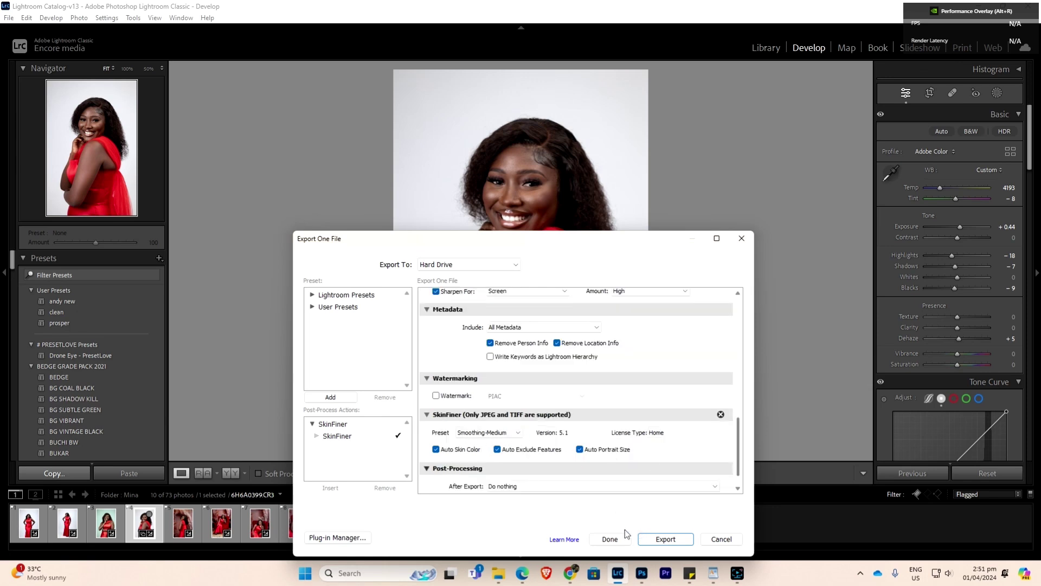
left_click_drag(736, 436, 741, 325)
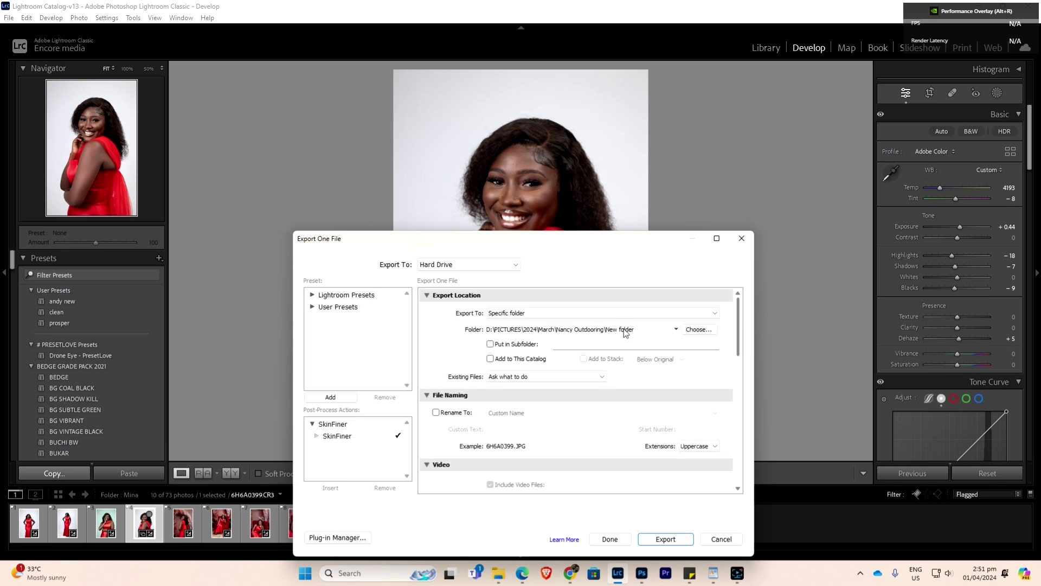
Step: Set the export location to the skin folder inside PICTURES on drive D and export the photo
left_click(699, 330)
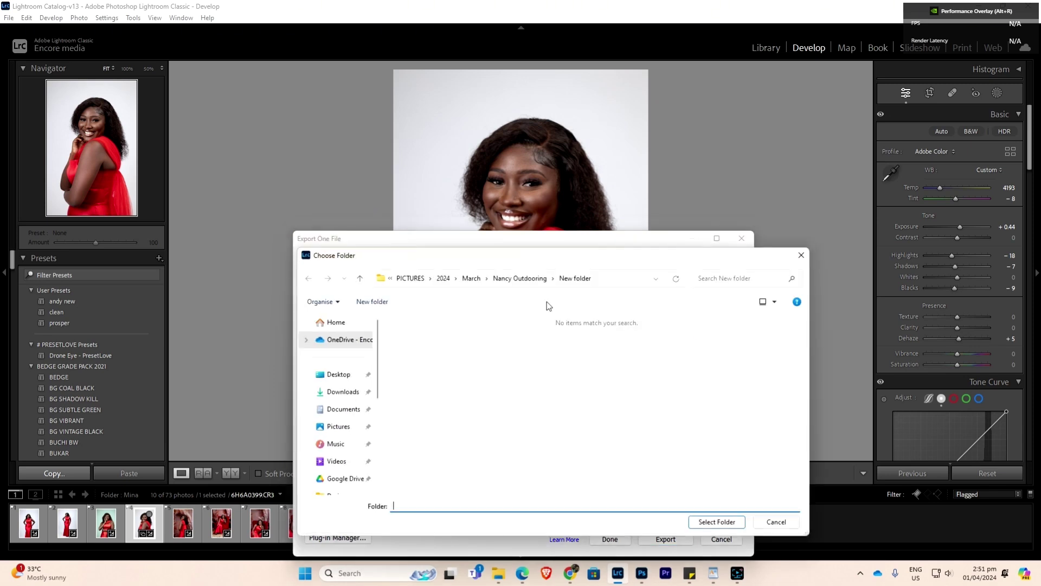
left_click(444, 279)
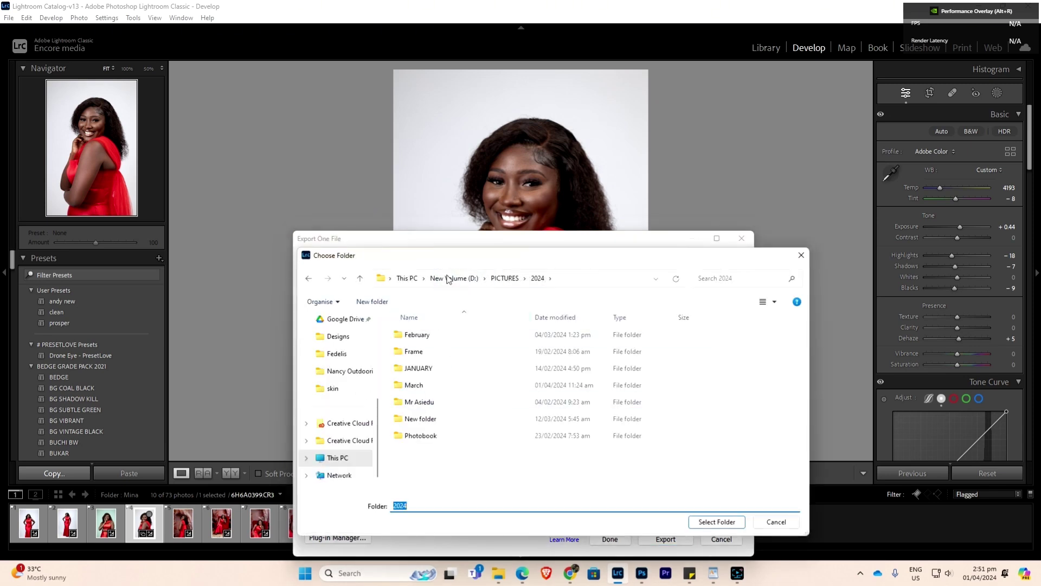
left_click(504, 278)
double_click(613, 414)
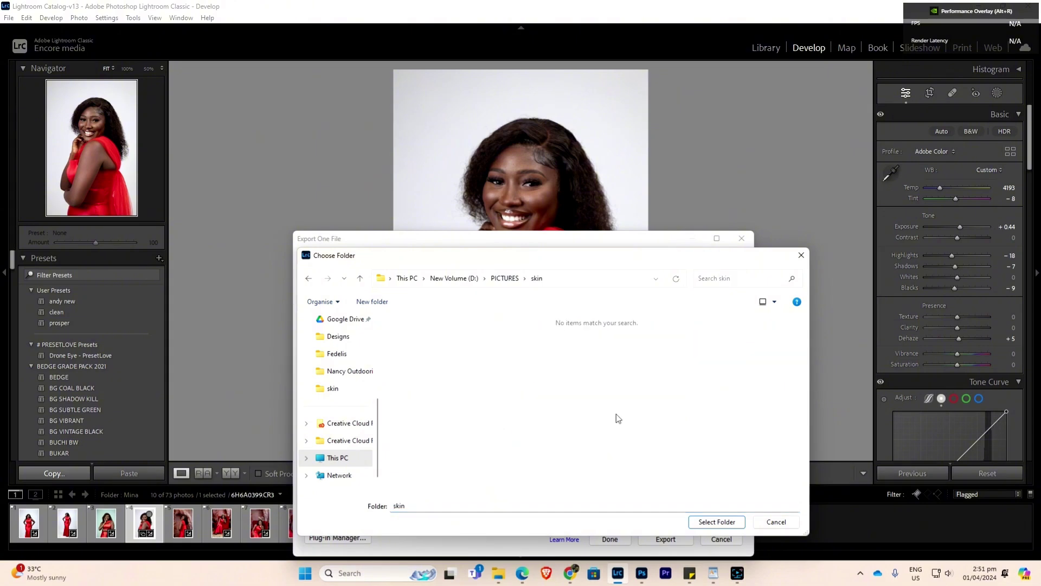
left_click(715, 522)
scroll(731, 453, "down", 3)
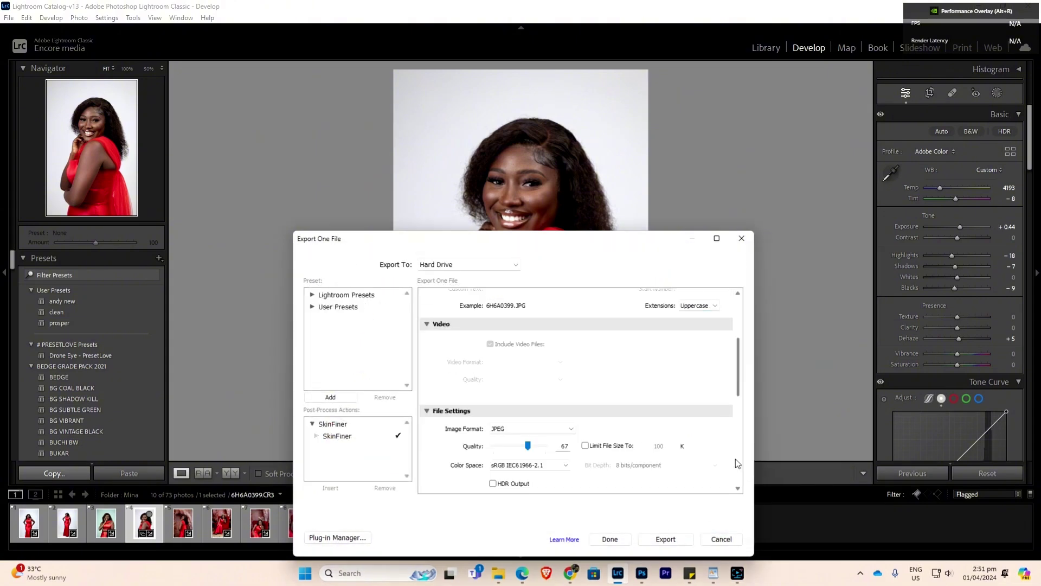
left_click(666, 539)
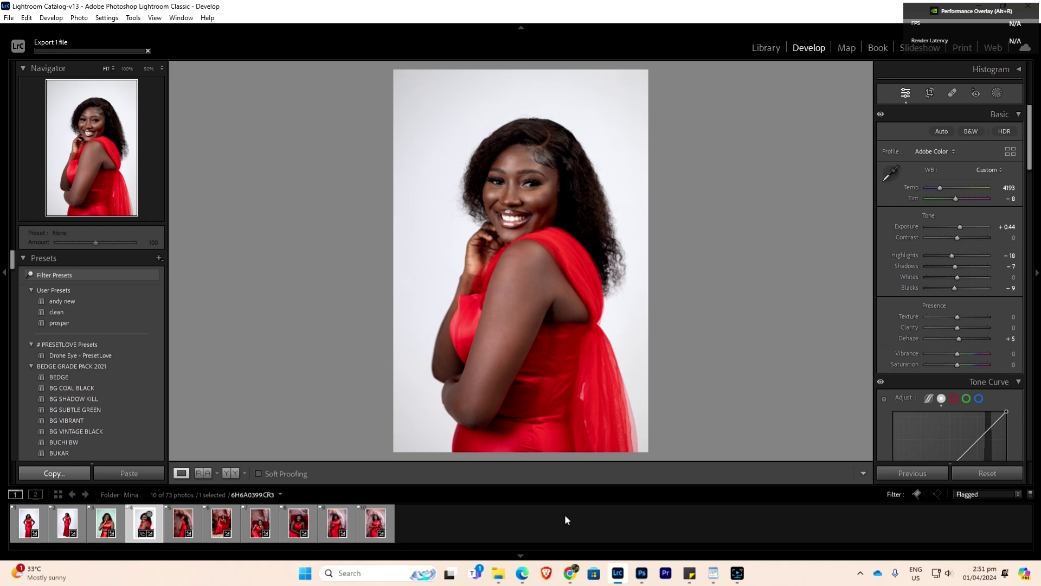
Step: Search the computer's installed apps for SkinFiner
left_click(307, 568)
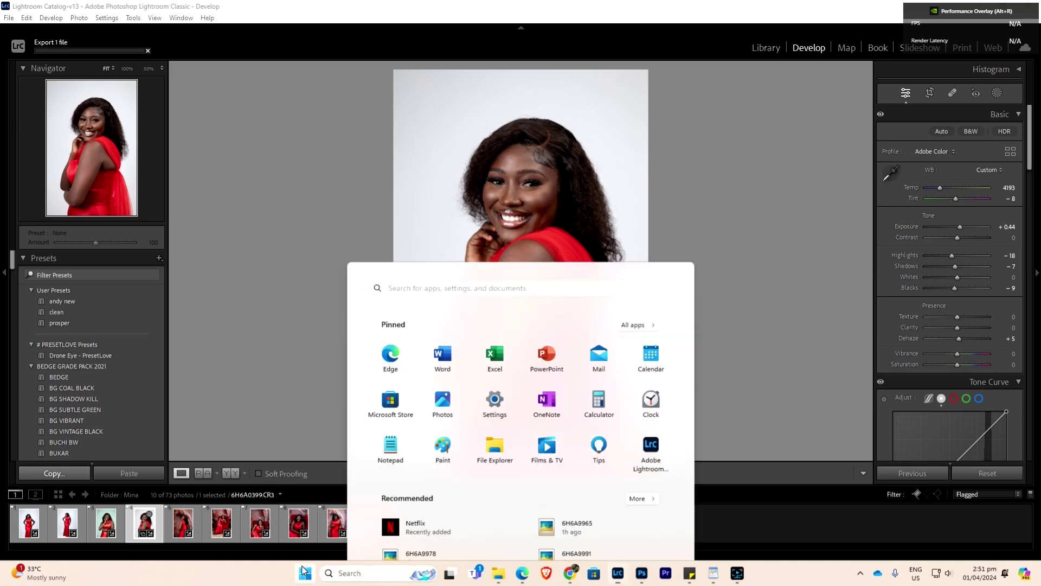
type("skin")
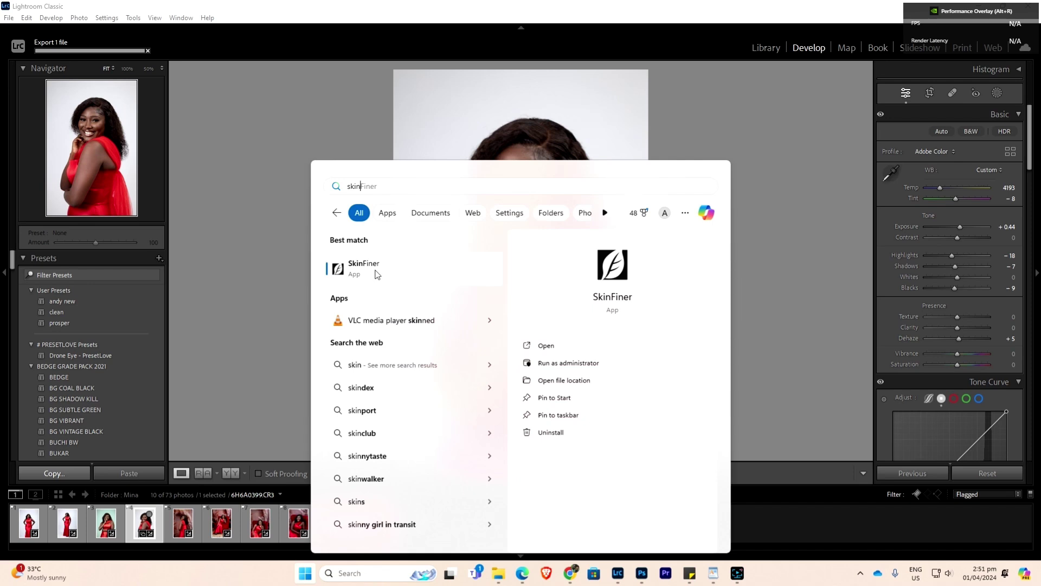
left_click(537, 4)
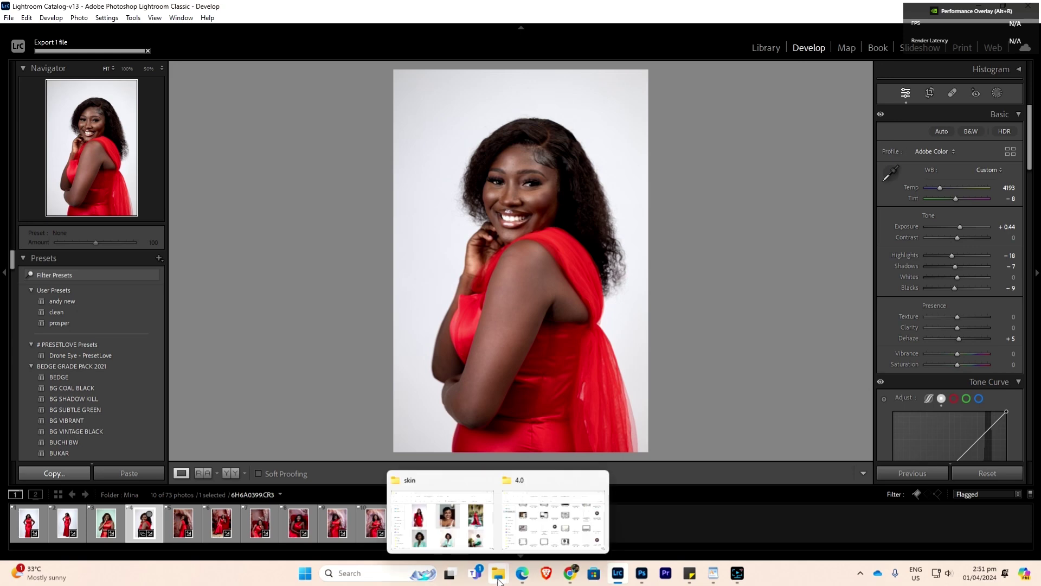
Step: View the exported 6H6A0399 from the skin folder, inspect the face up close and close the viewer
left_click(444, 518)
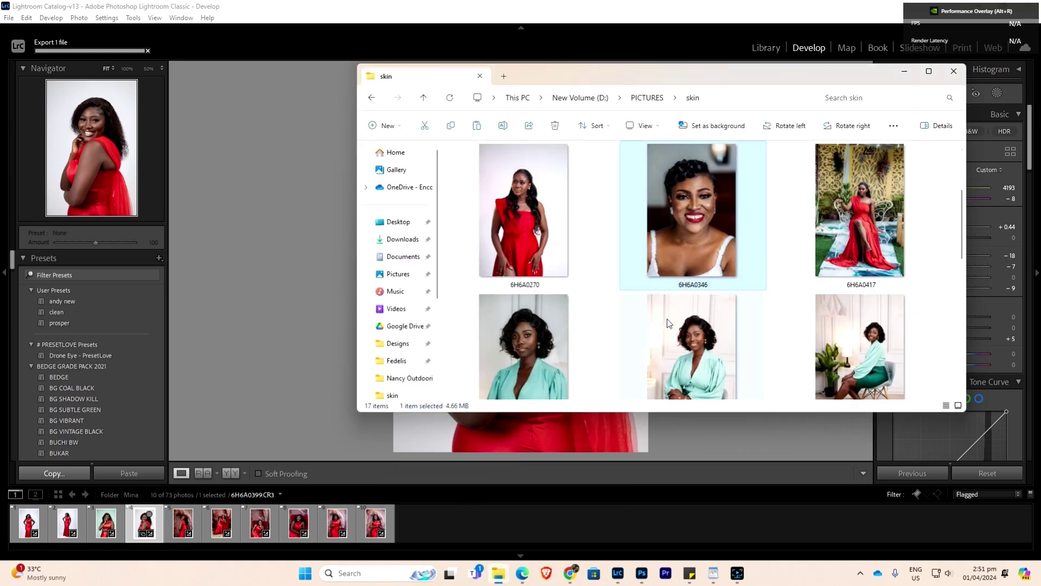
scroll(714, 283, "down", 5)
double_click(729, 323)
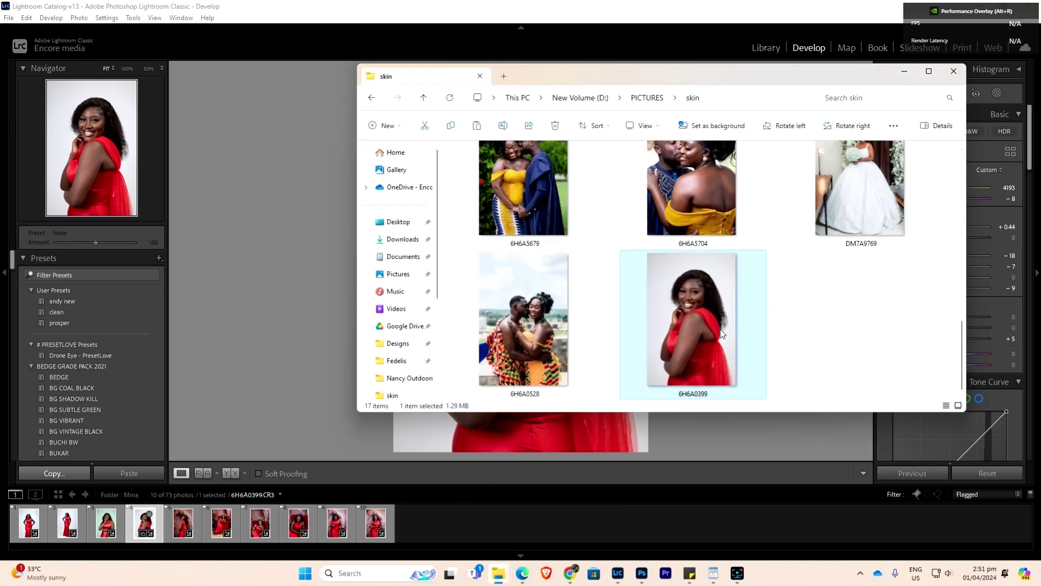
scroll(529, 171, "up", 3)
scroll(529, 171, "up", 2)
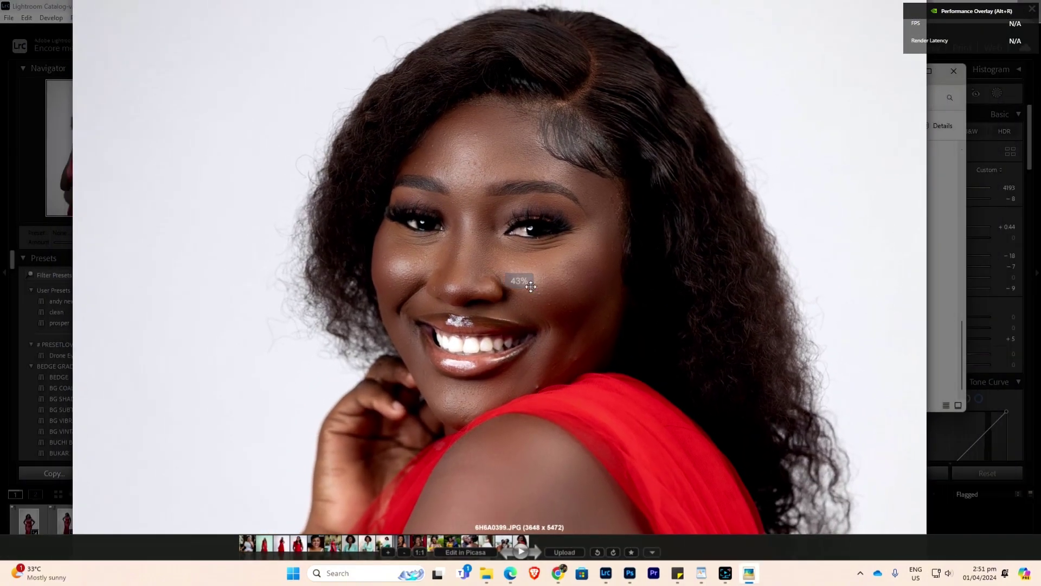
scroll(477, 163, "down", 4)
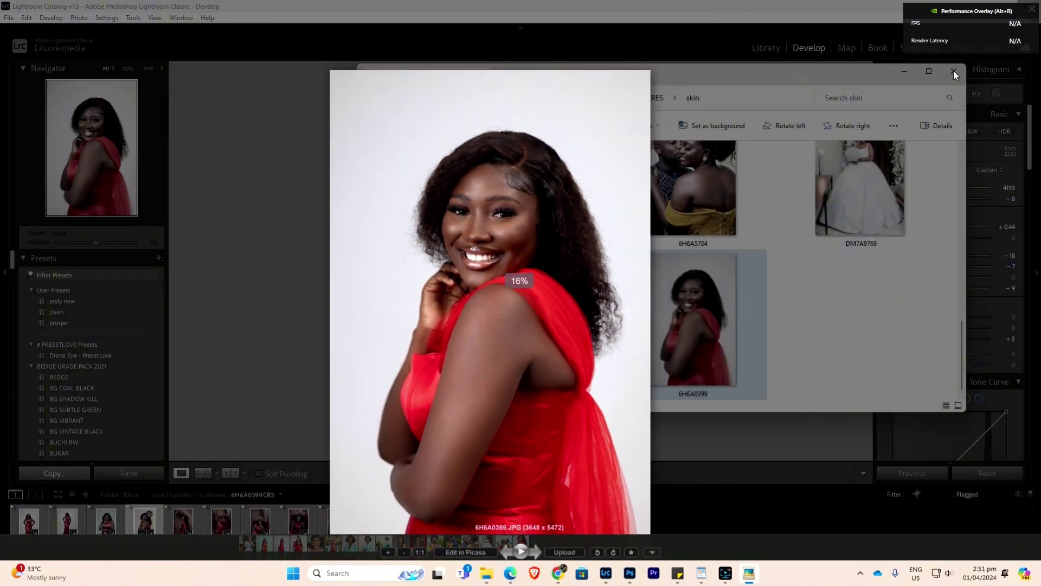
left_click(1033, 10)
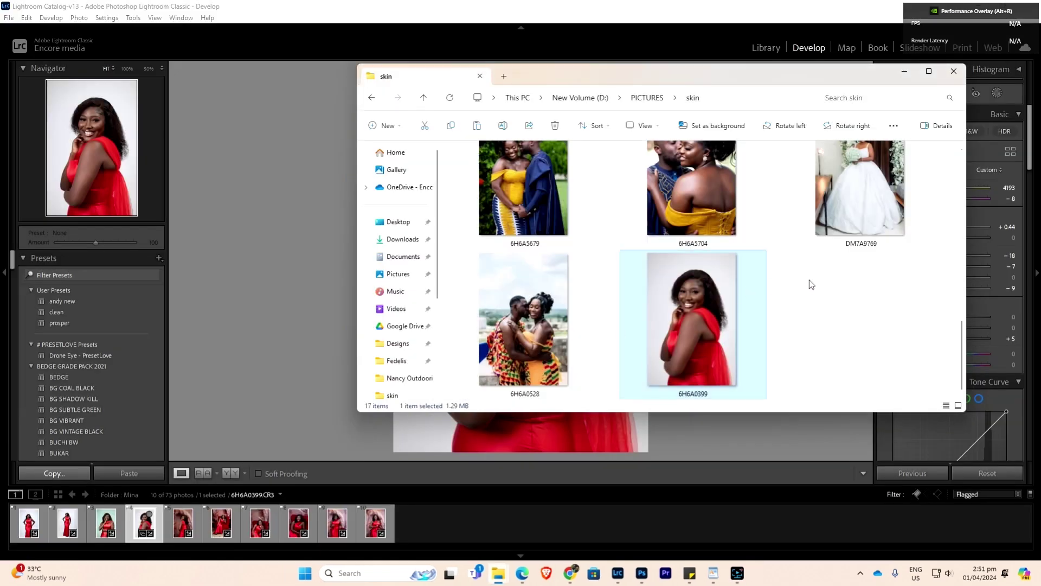